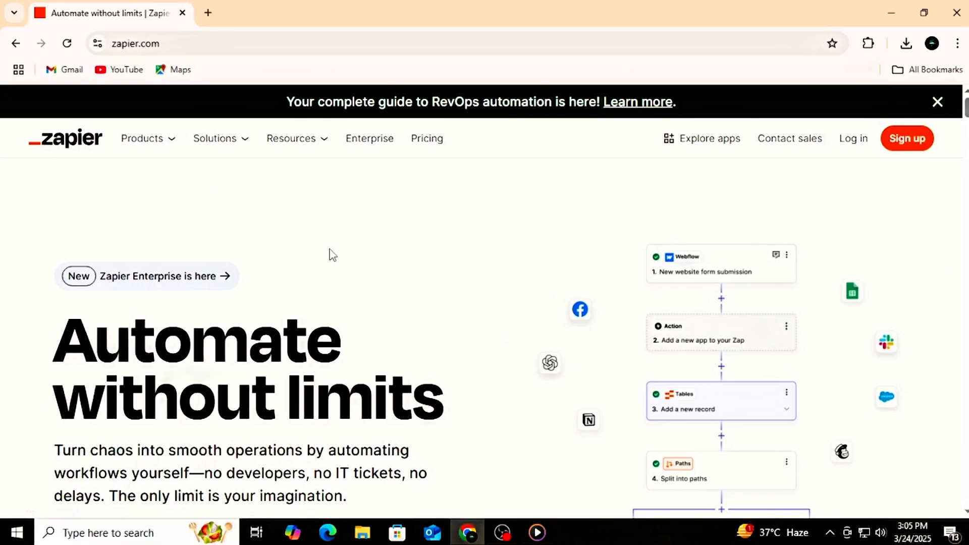
Step: Examine the Zapier homepage, covering the workflow demo, the automation products and the template library
{"action": "scroll", "coordinate": [329, 253], "scroll_direction": "down", "scroll_amount": 2}
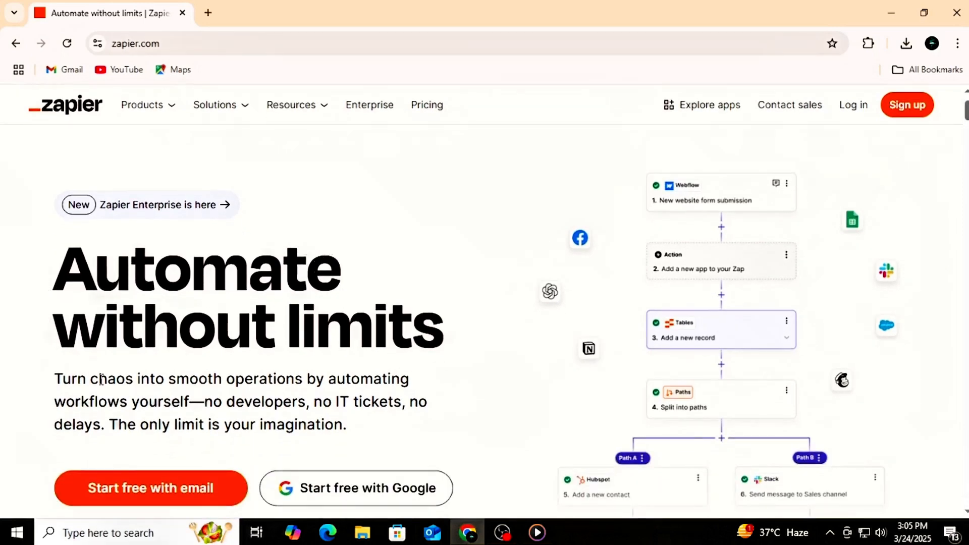
{"action": "scroll", "coordinate": [130, 370], "scroll_direction": "down", "scroll_amount": 2}
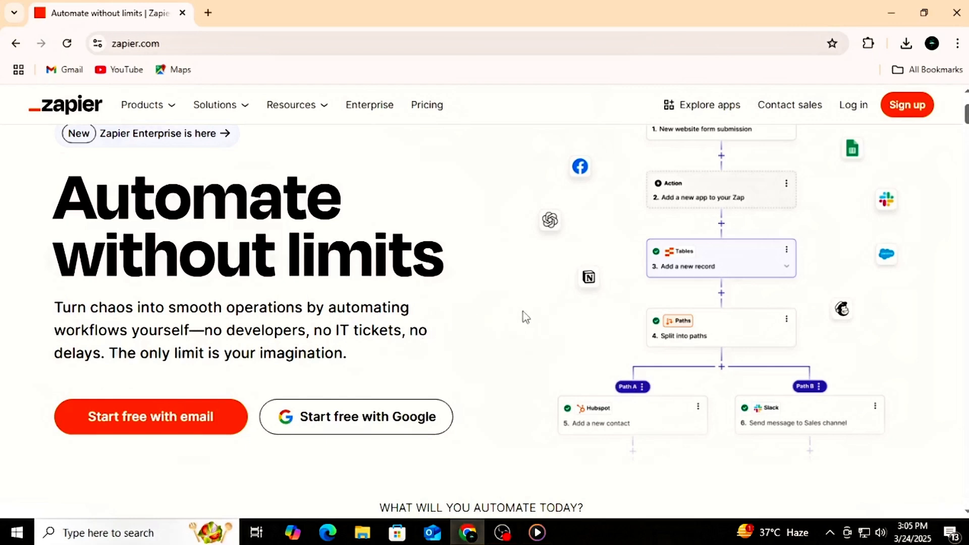
{"action": "scroll", "coordinate": [526, 316], "scroll_direction": "down", "scroll_amount": 1}
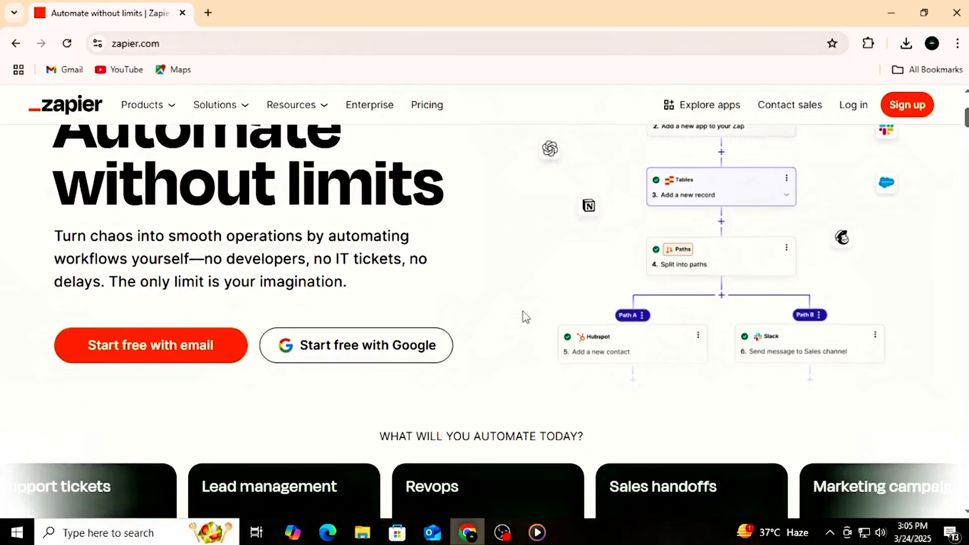
{"action": "scroll", "coordinate": [525, 316], "scroll_direction": "down", "scroll_amount": 4}
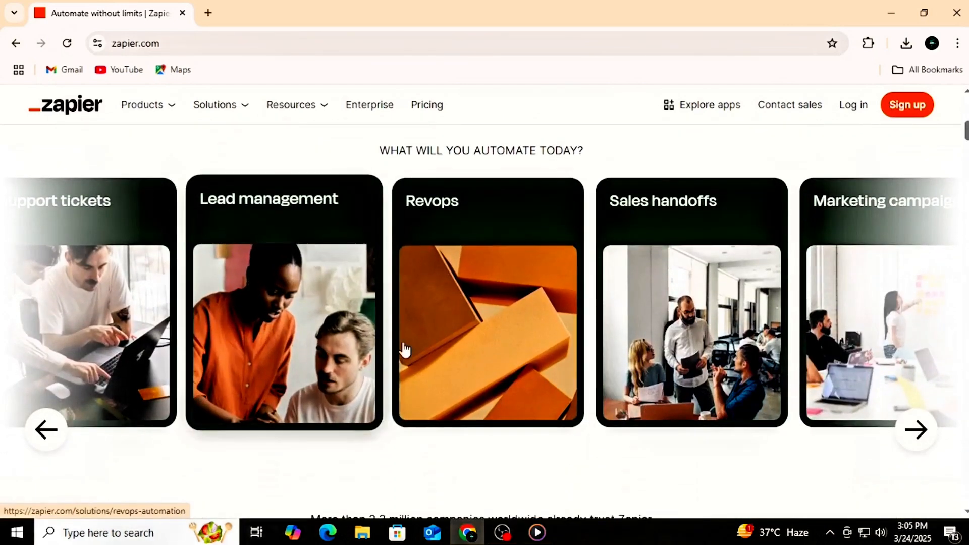
{"action": "scroll", "coordinate": [660, 346], "scroll_direction": "down", "scroll_amount": 3}
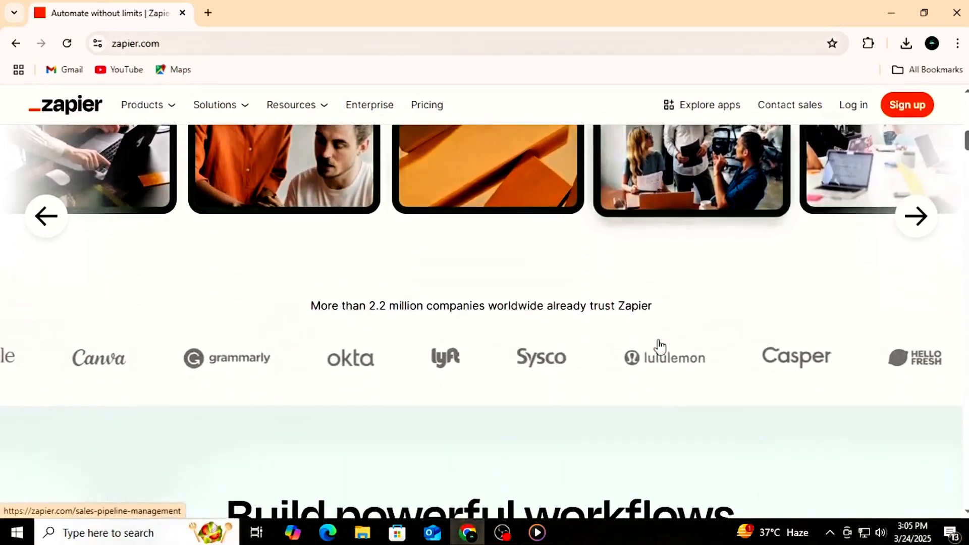
{"action": "scroll", "coordinate": [660, 346], "scroll_direction": "down", "scroll_amount": 1}
{"action": "scroll", "coordinate": [659, 339], "scroll_direction": "down", "scroll_amount": 3}
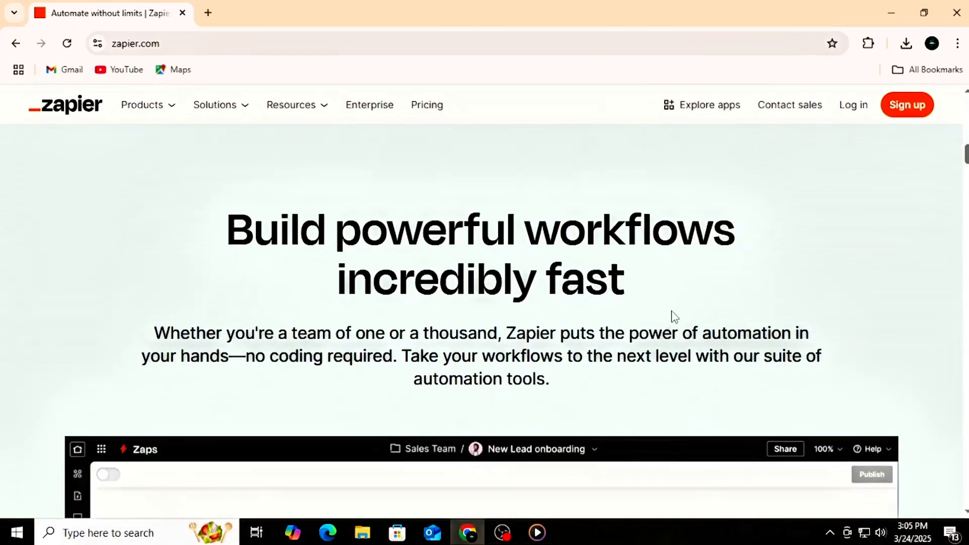
{"action": "scroll", "coordinate": [676, 308], "scroll_direction": "down", "scroll_amount": 2}
{"action": "scroll", "coordinate": [677, 303], "scroll_direction": "down", "scroll_amount": 2}
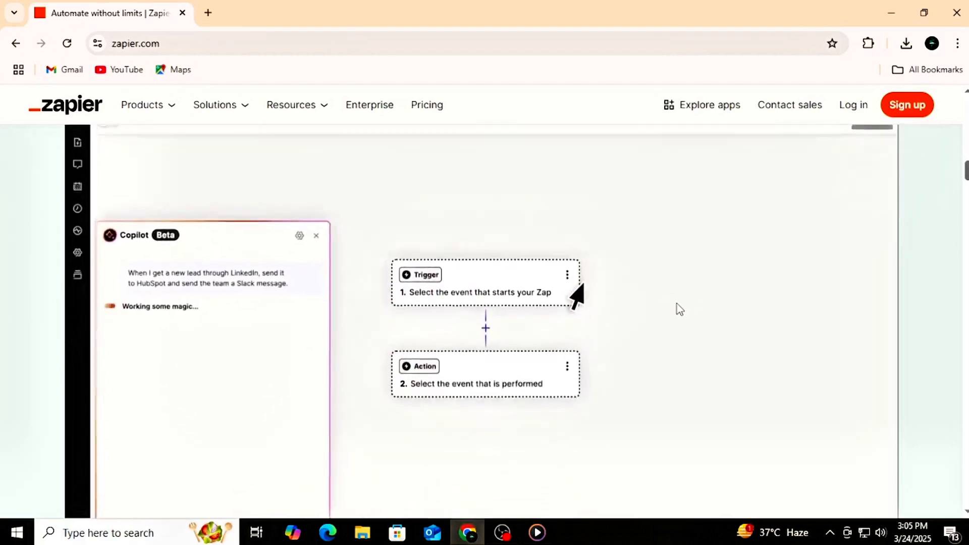
{"action": "scroll", "coordinate": [677, 304], "scroll_direction": "down", "scroll_amount": 1}
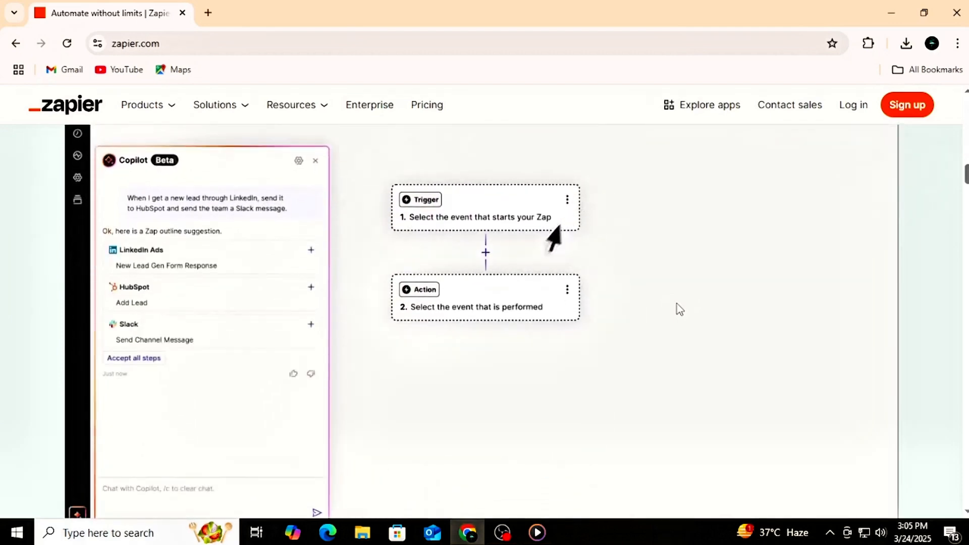
{"action": "scroll", "coordinate": [677, 304], "scroll_direction": "down", "scroll_amount": 1}
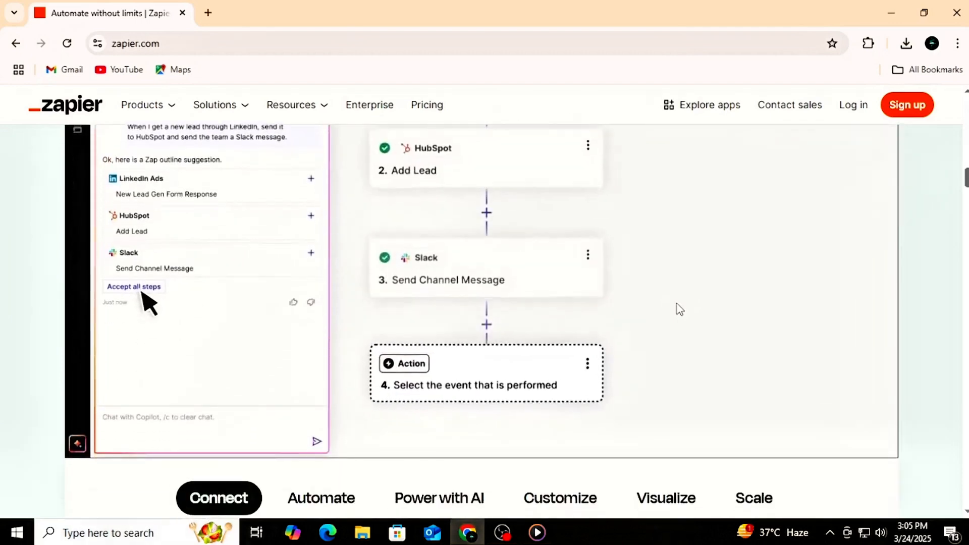
{"action": "scroll", "coordinate": [676, 303], "scroll_direction": "down", "scroll_amount": 1}
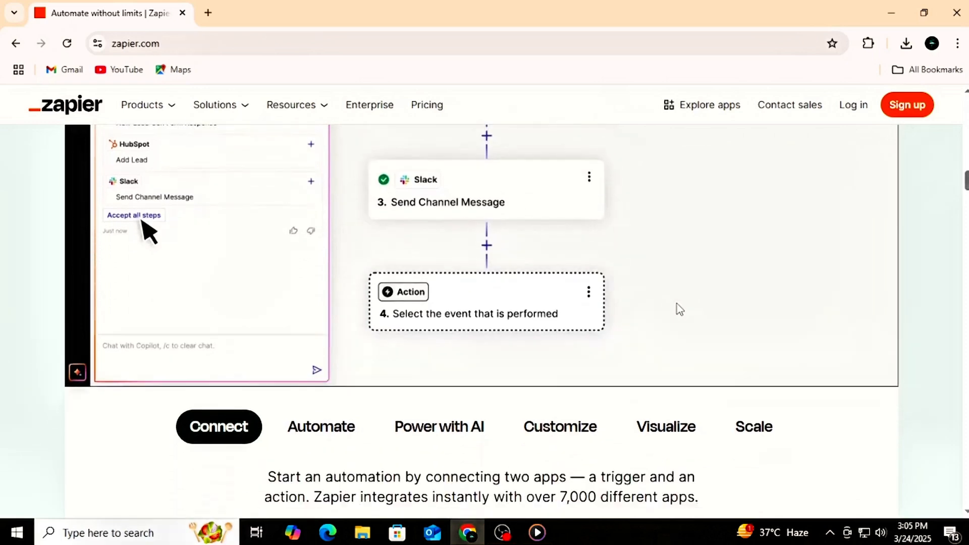
{"action": "scroll", "coordinate": [677, 304], "scroll_direction": "down", "scroll_amount": 2}
{"action": "scroll", "coordinate": [680, 308], "scroll_direction": "down", "scroll_amount": 1}
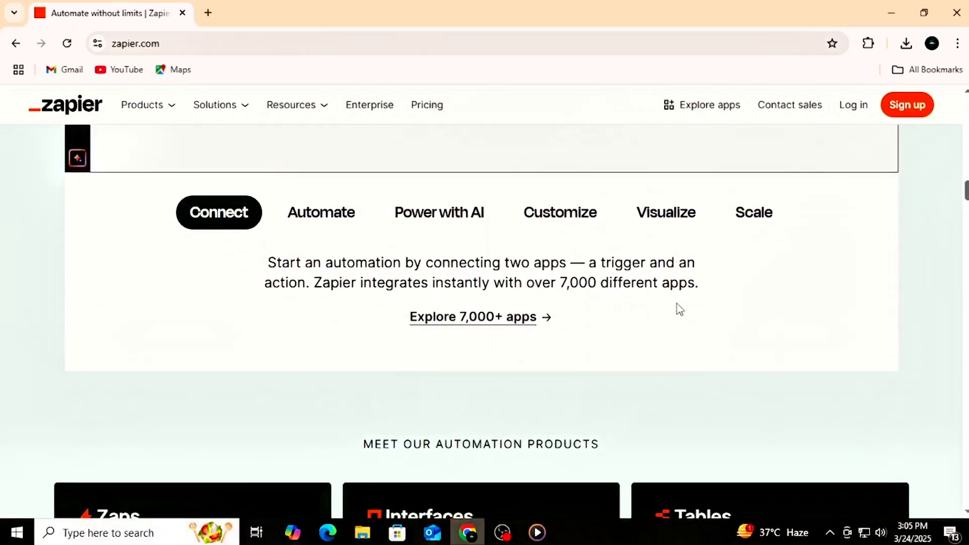
{"action": "scroll", "coordinate": [677, 304], "scroll_direction": "down", "scroll_amount": 4}
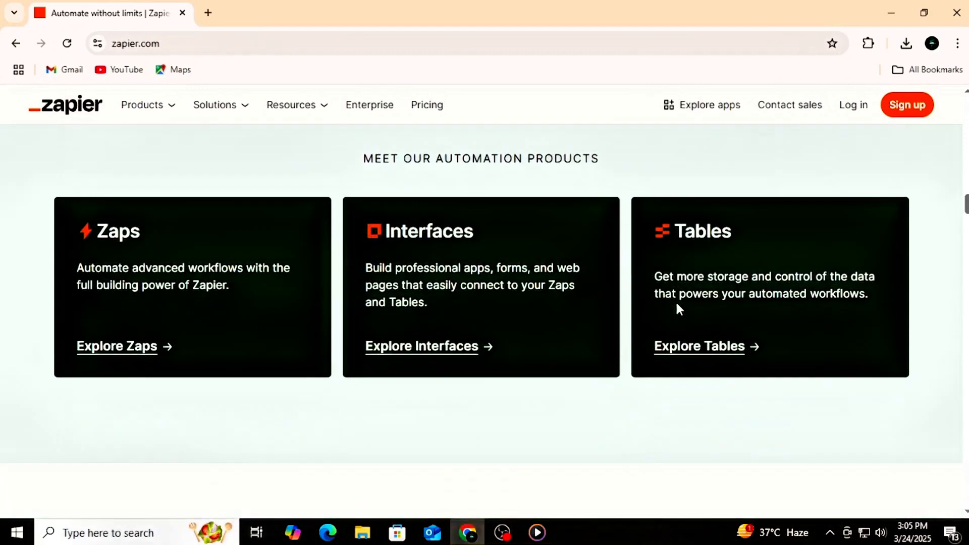
{"action": "scroll", "coordinate": [677, 304], "scroll_direction": "down", "scroll_amount": 6}
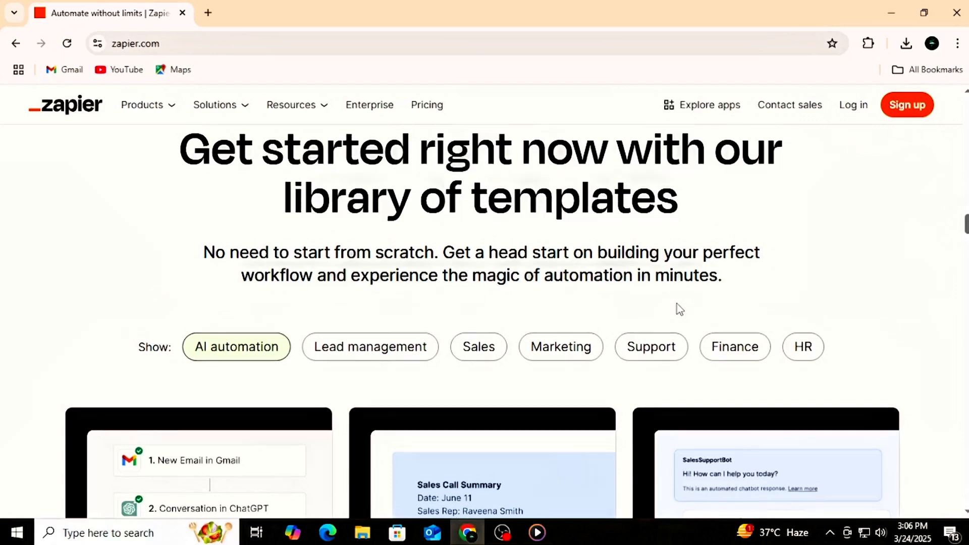
Step: Open the directory of 7,000+ apps from the Connect section, load more entries and look through the available integrations
{"action": "scroll", "coordinate": [677, 304], "scroll_direction": "up", "scroll_amount": 10}
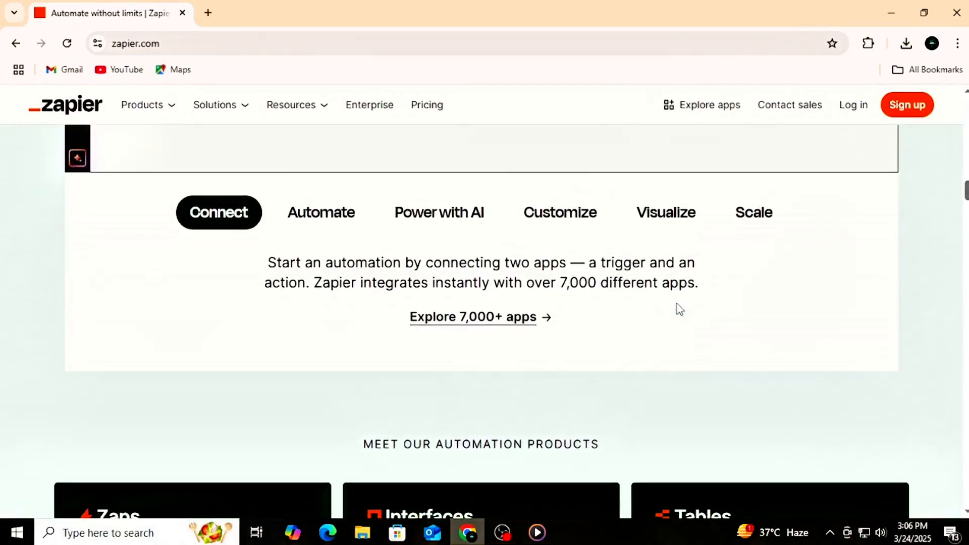
{"action": "left_click", "coordinate": [461, 319]}
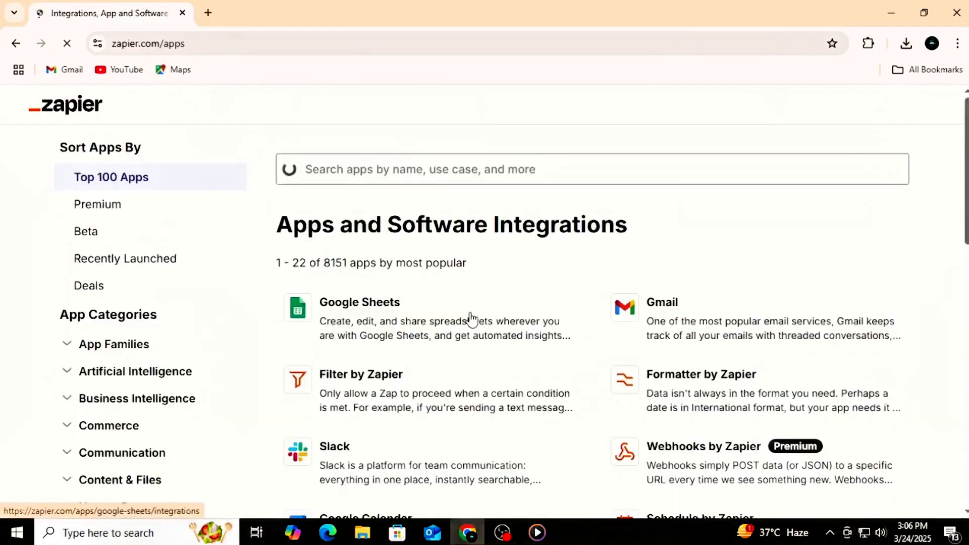
{"action": "scroll", "coordinate": [462, 326], "scroll_direction": "down", "scroll_amount": 5}
{"action": "scroll", "coordinate": [471, 319], "scroll_direction": "down", "scroll_amount": 10}
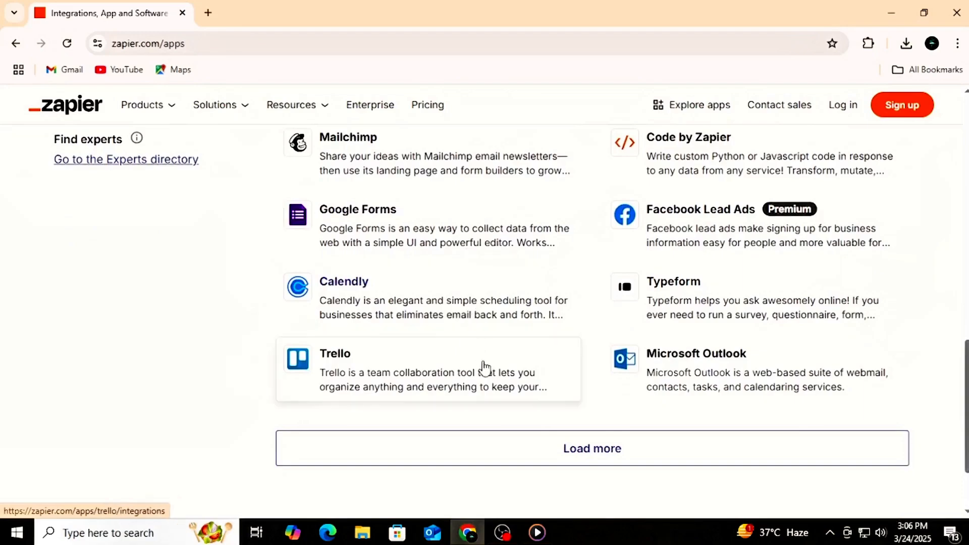
{"action": "left_click", "coordinate": [495, 460]}
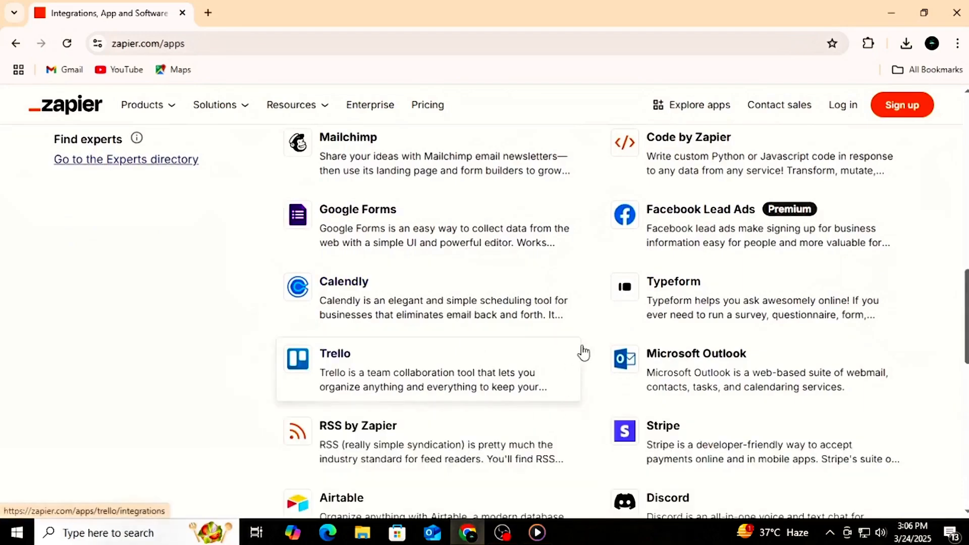
{"action": "scroll", "coordinate": [580, 352], "scroll_direction": "down", "scroll_amount": 9}
{"action": "scroll", "coordinate": [584, 352], "scroll_direction": "up", "scroll_amount": 10}
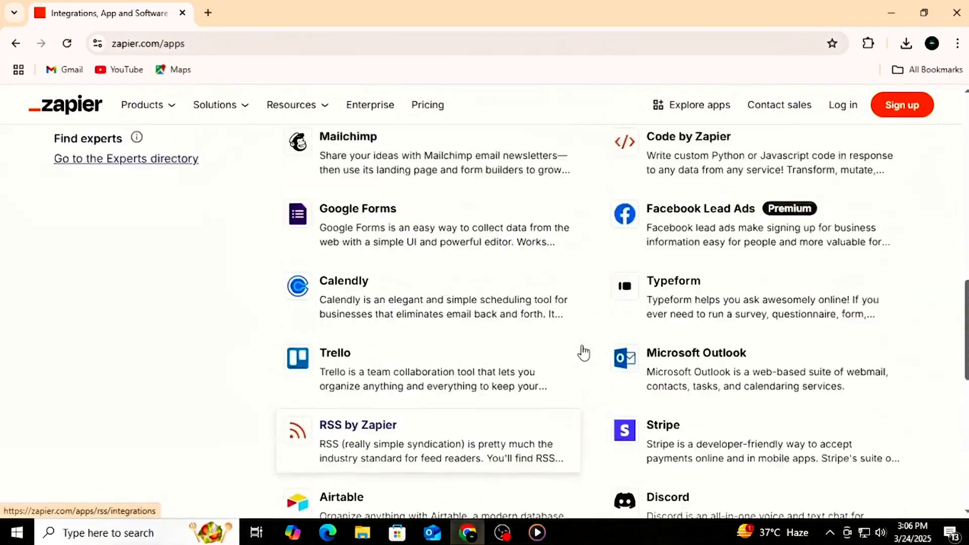
{"action": "scroll", "coordinate": [584, 352], "scroll_direction": "up", "scroll_amount": 10}
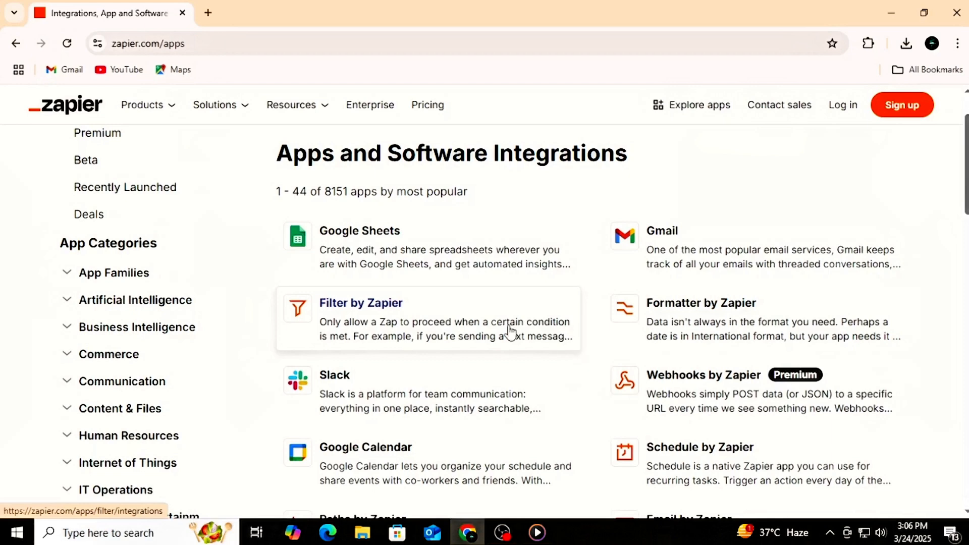
Step: Return to the Zapier homepage and open the pricing page to review the workflow automation plans
{"action": "left_click", "coordinate": [63, 110]}
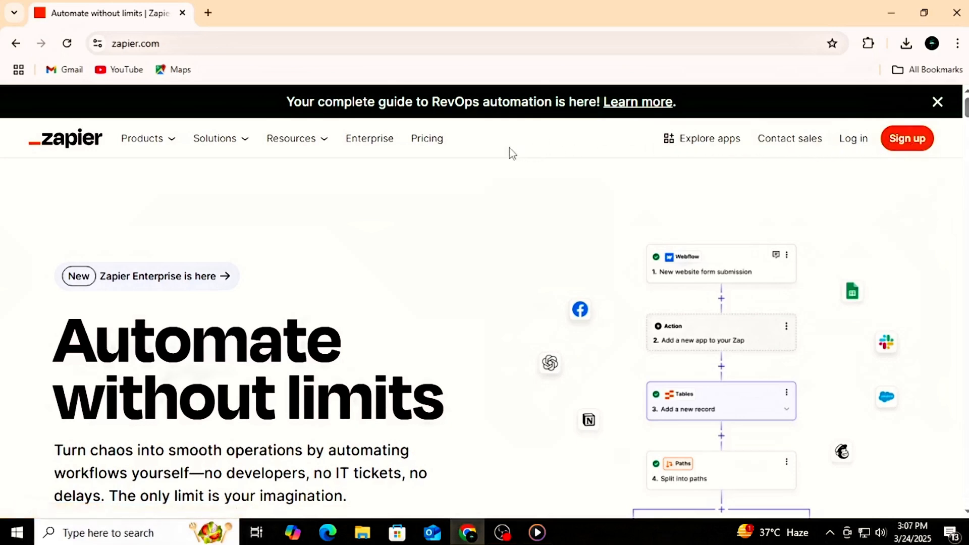
{"action": "left_click", "coordinate": [419, 143]}
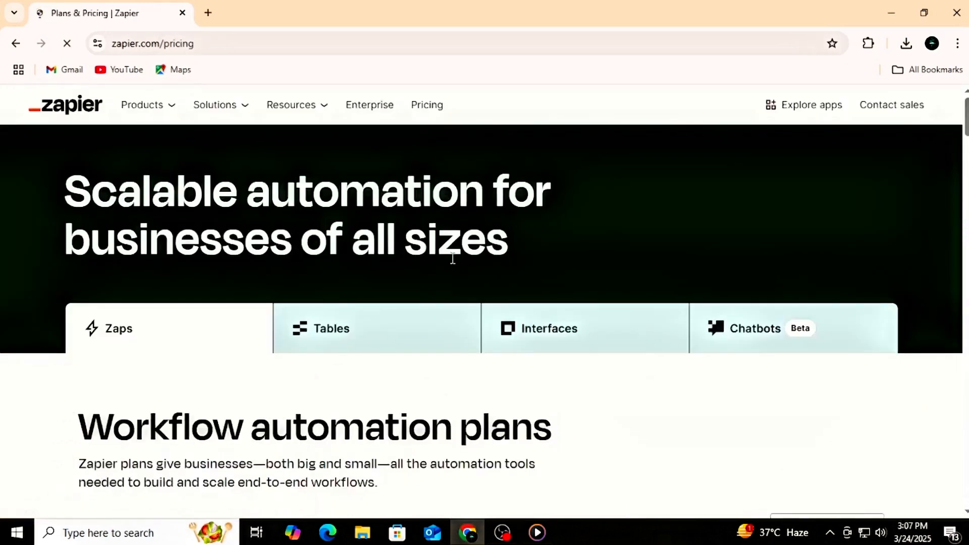
{"action": "scroll", "coordinate": [449, 252], "scroll_direction": "down", "scroll_amount": 5}
{"action": "scroll", "coordinate": [454, 264], "scroll_direction": "down", "scroll_amount": 5}
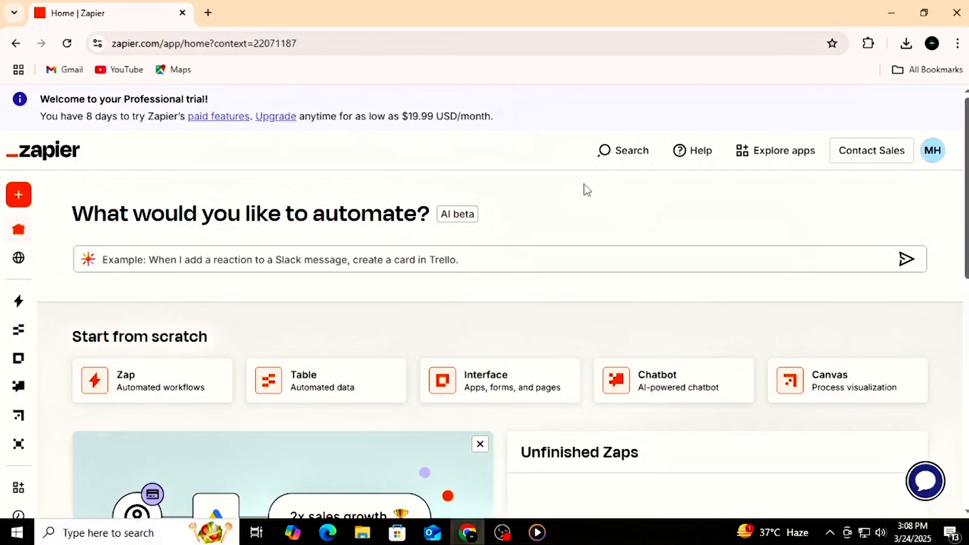
Step: Examine the account dashboard, including the start-from-scratch options, the unfinished Zaps and the popular templates
{"action": "scroll", "coordinate": [585, 191], "scroll_direction": "down", "scroll_amount": 1}
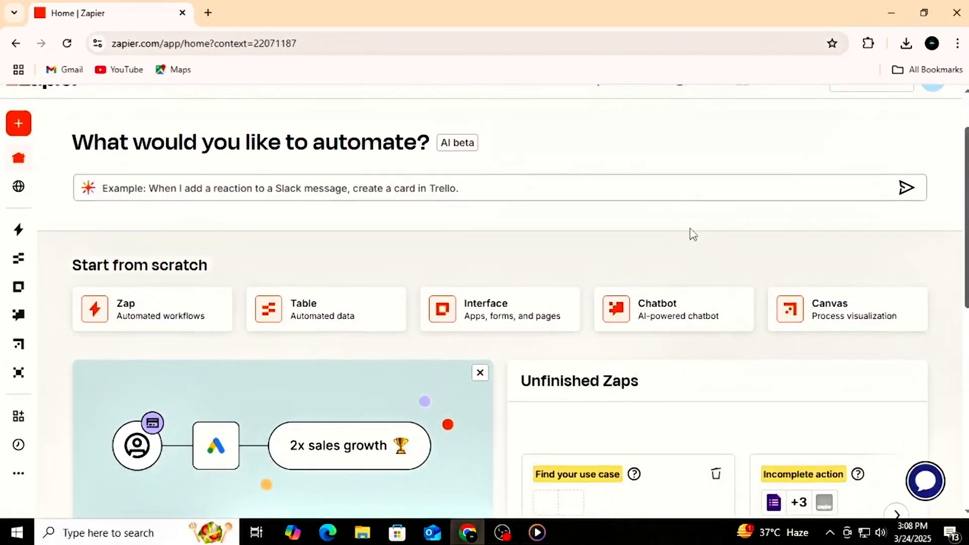
{"action": "scroll", "coordinate": [565, 230], "scroll_direction": "up", "scroll_amount": 1}
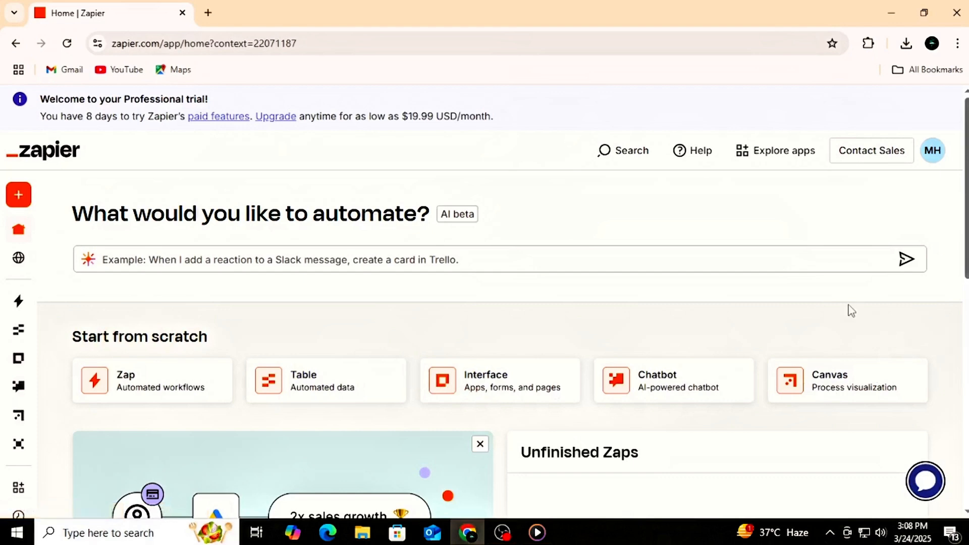
{"action": "scroll", "coordinate": [850, 310], "scroll_direction": "down", "scroll_amount": 4}
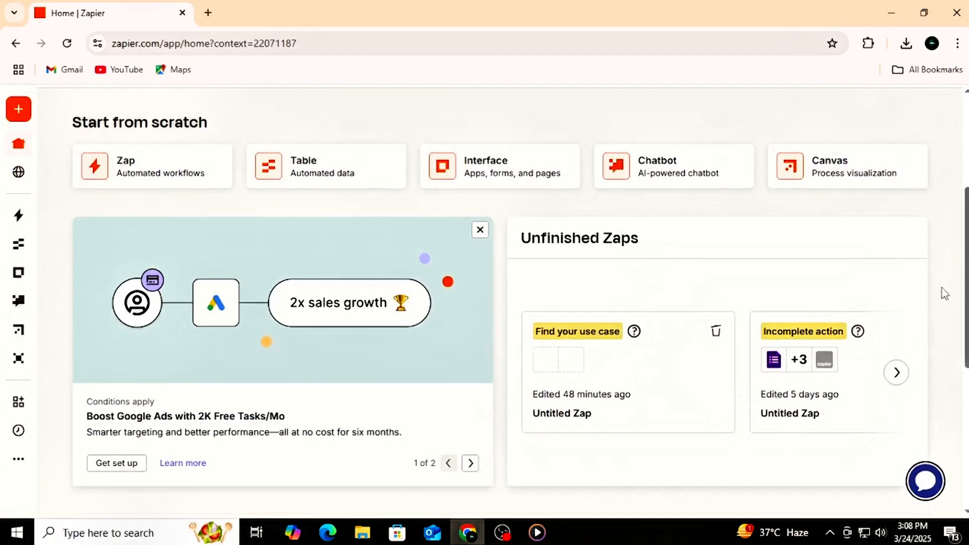
{"action": "scroll", "coordinate": [942, 293], "scroll_direction": "down", "scroll_amount": 5}
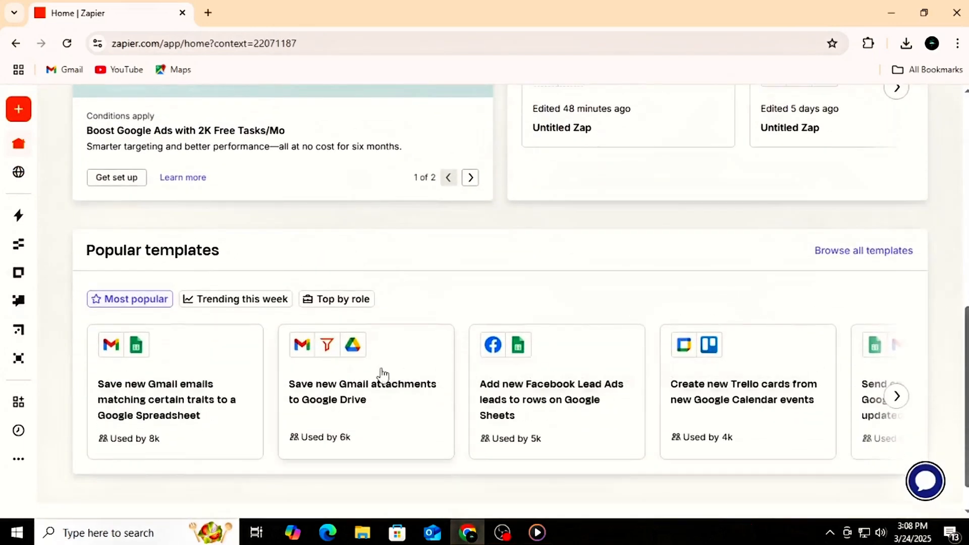
{"action": "scroll", "coordinate": [567, 346], "scroll_direction": "down", "scroll_amount": 1}
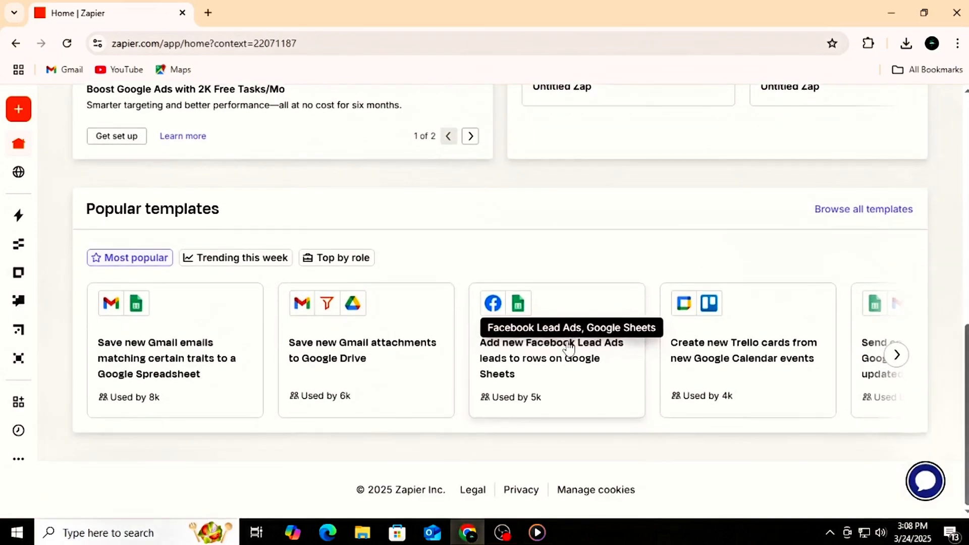
{"action": "scroll", "coordinate": [569, 347], "scroll_direction": "up", "scroll_amount": 8}
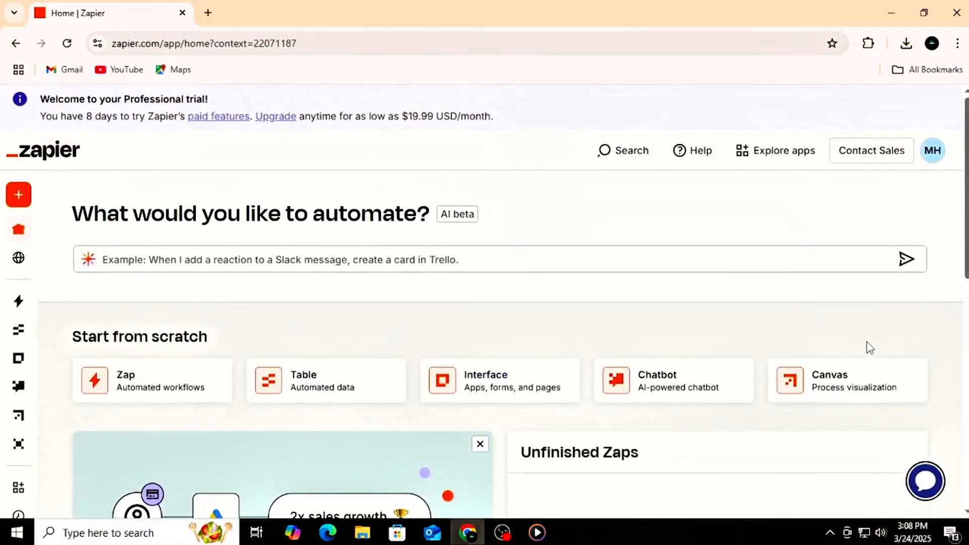
Step: Browse the cards in the Unfinished Zaps section of the dashboard and go back to the first one
{"action": "scroll", "coordinate": [867, 347], "scroll_direction": "down", "scroll_amount": 3}
{"action": "scroll", "coordinate": [867, 347], "scroll_direction": "down", "scroll_amount": 1}
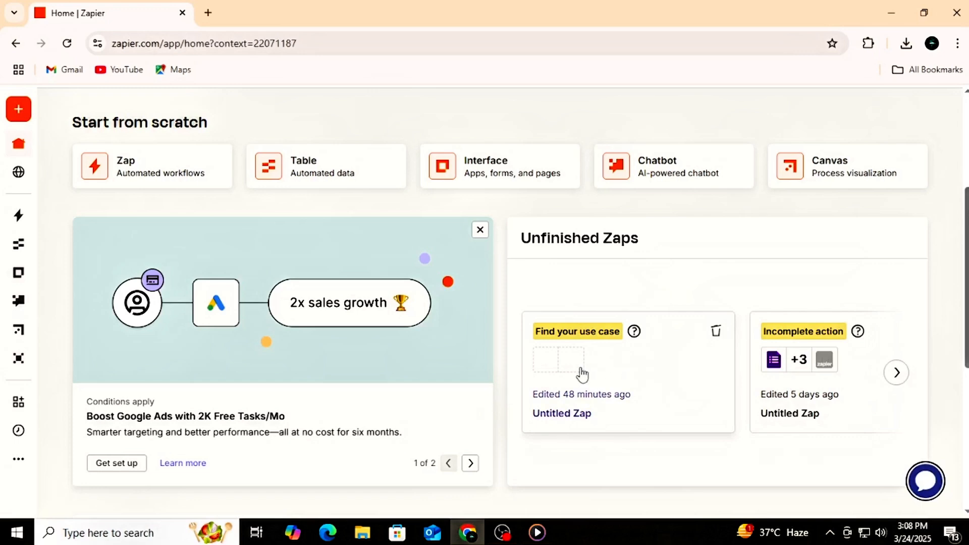
{"action": "left_click", "coordinate": [898, 374]}
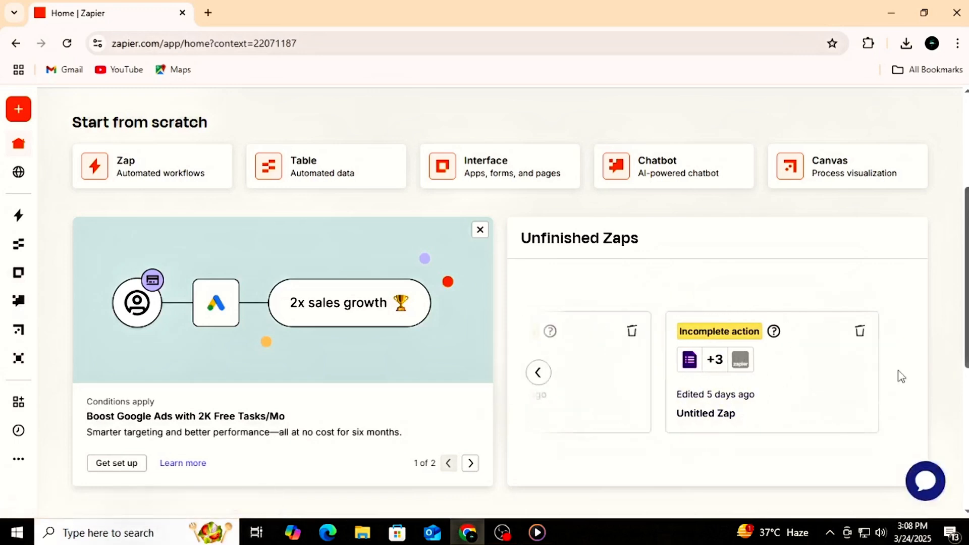
{"action": "left_click", "coordinate": [538, 374]}
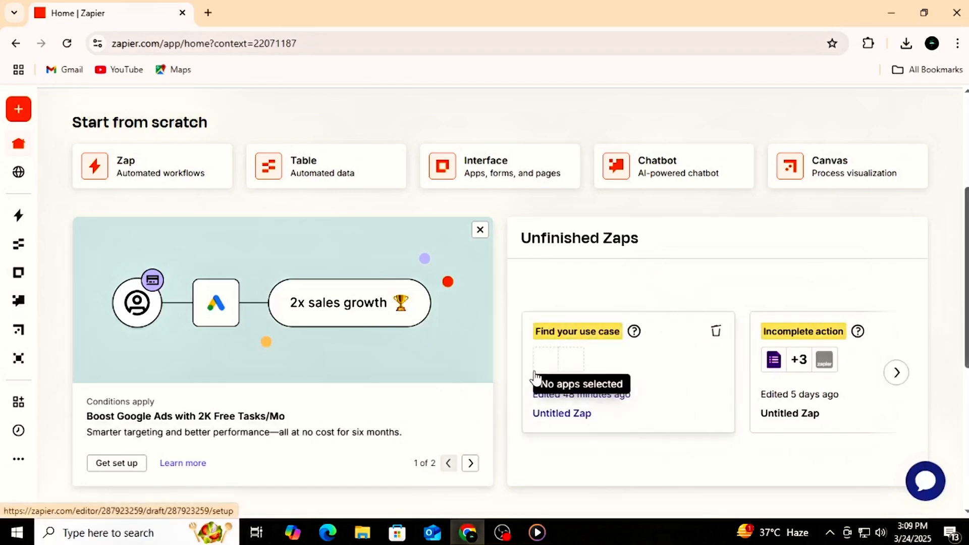
Step: Create a new blank Zap from the dashboard and open it in the Zap editor
{"action": "scroll", "coordinate": [446, 383], "scroll_direction": "up", "scroll_amount": 3}
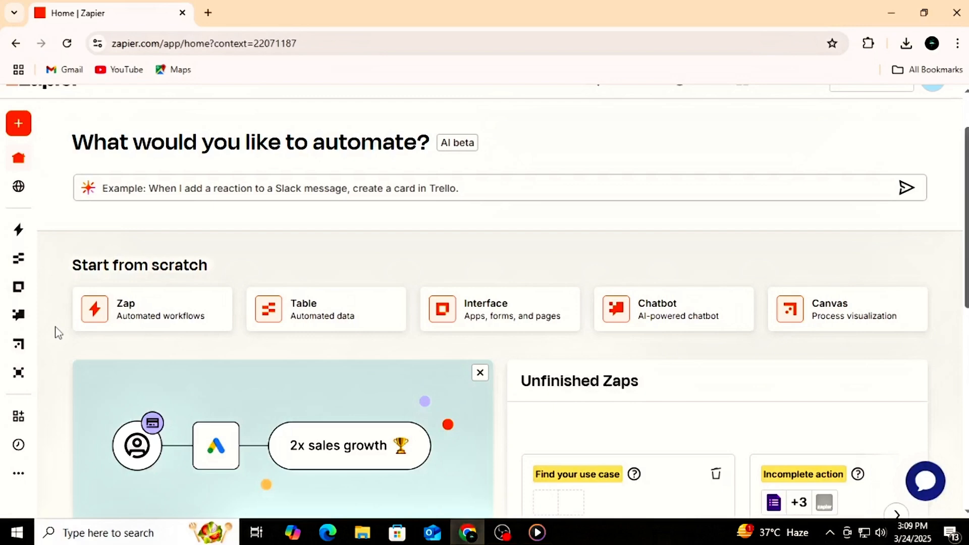
{"action": "mouse_move", "coordinate": [21, 142]}
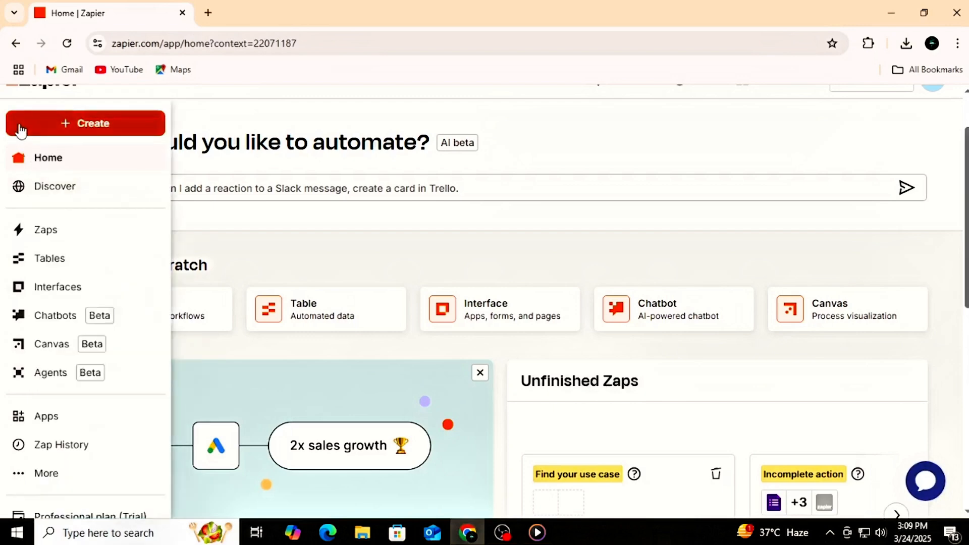
{"action": "left_click", "coordinate": [94, 126]}
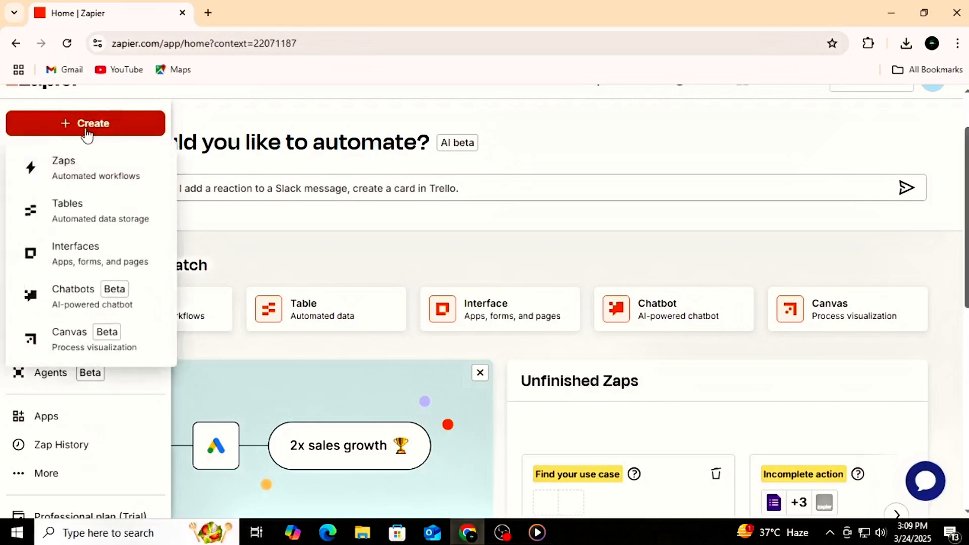
{"action": "left_click", "coordinate": [79, 177]}
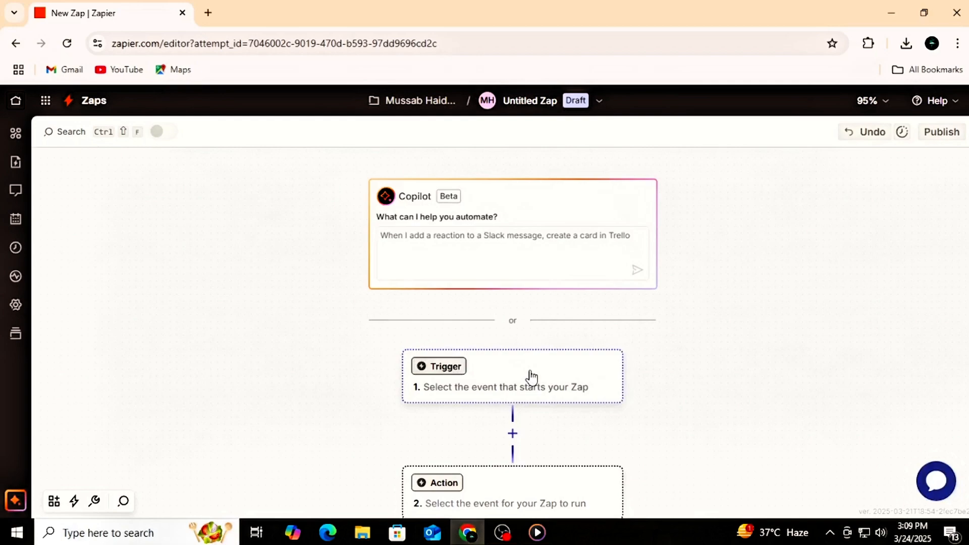
Step: Set Gmail as the Zap's trigger app and choose New Email as the trigger event
{"action": "scroll", "coordinate": [531, 376], "scroll_direction": "down", "scroll_amount": 2}
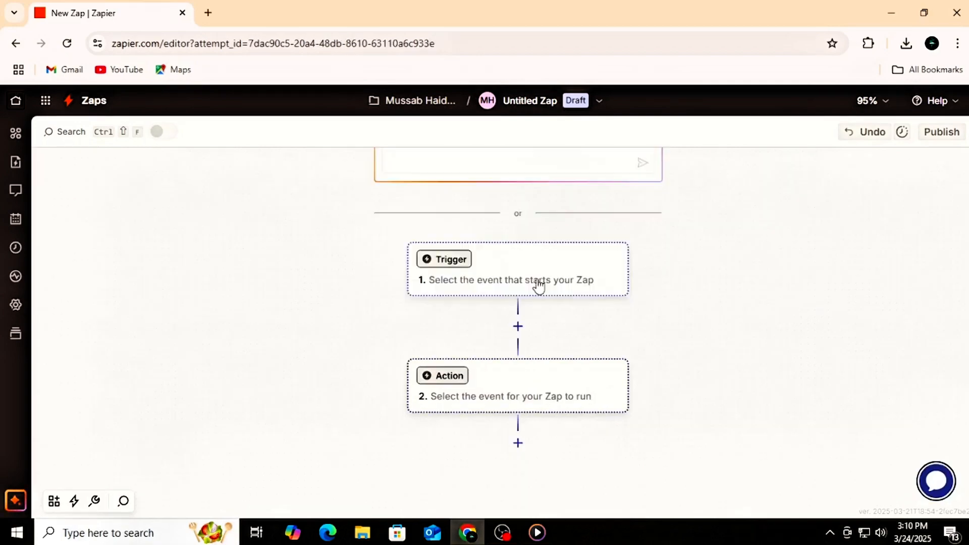
{"action": "left_click", "coordinate": [574, 288]}
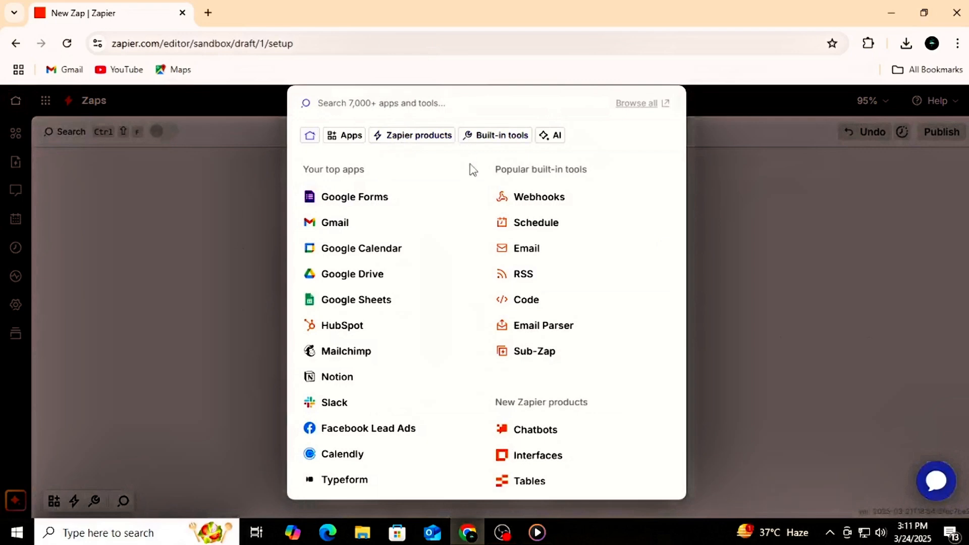
{"action": "left_click", "coordinate": [334, 223]}
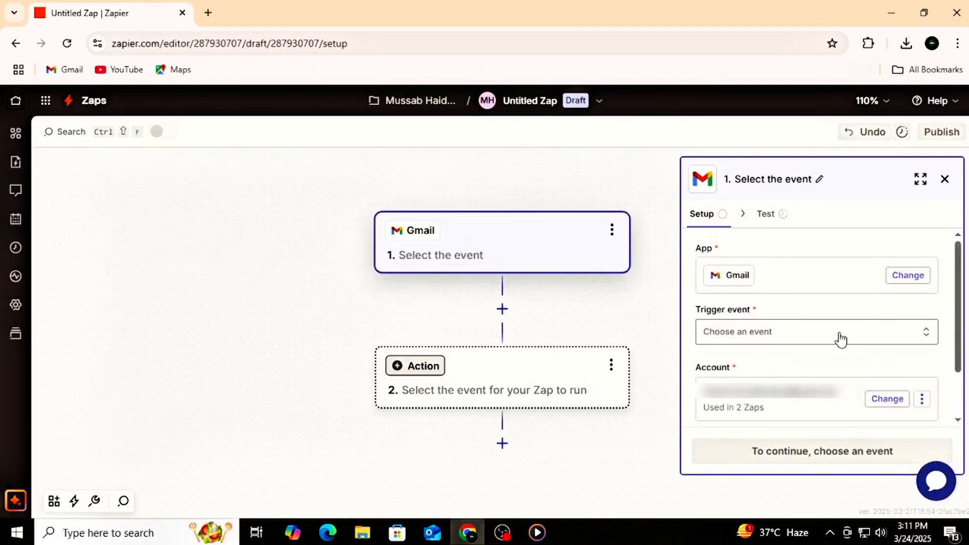
{"action": "left_click", "coordinate": [918, 339]}
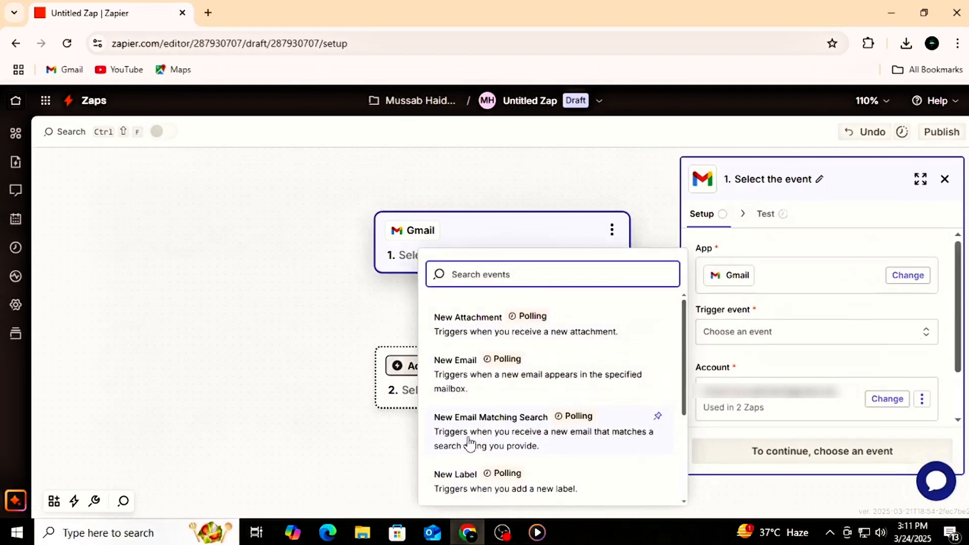
{"action": "left_click", "coordinate": [501, 384]}
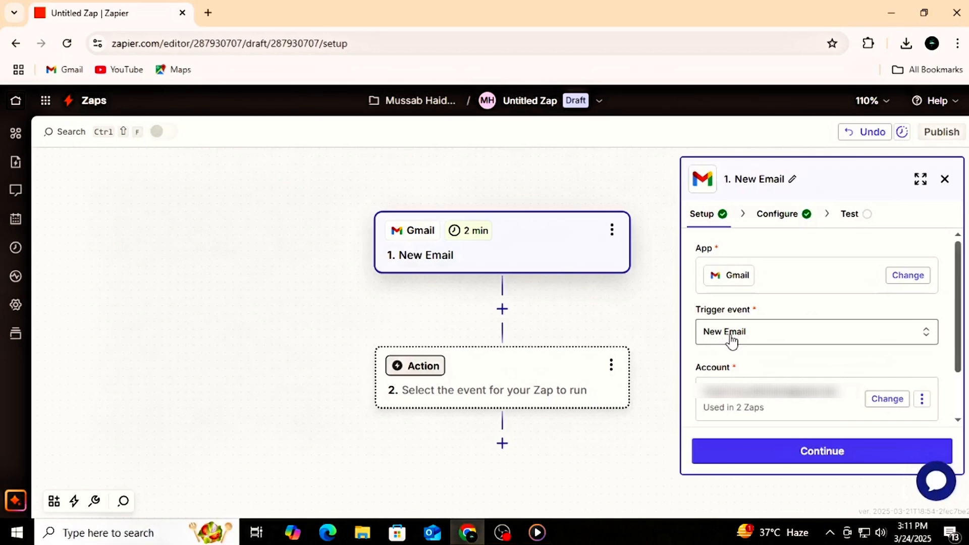
Step: Review the other trigger events available for Gmail, keep New Email, and close the trigger step's settings
{"action": "left_click", "coordinate": [771, 338]}
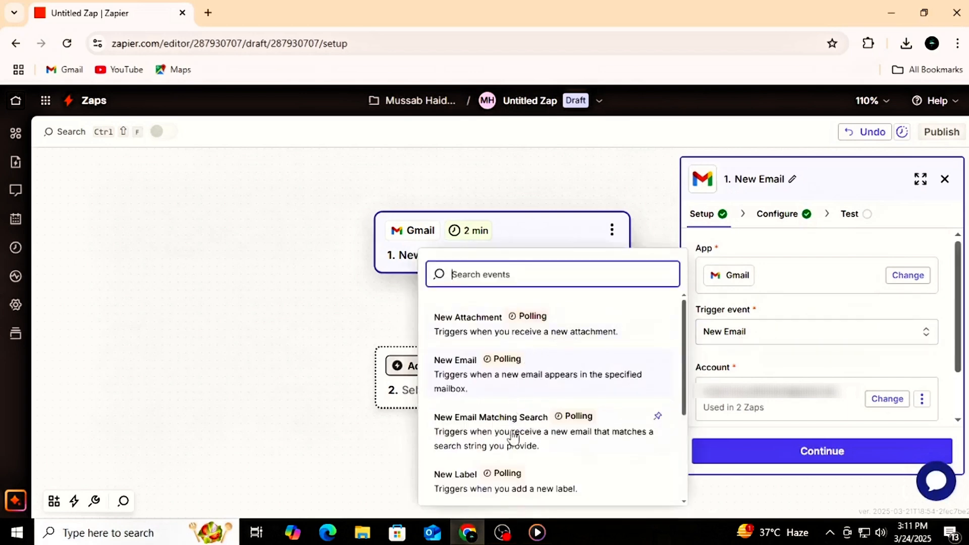
{"action": "scroll", "coordinate": [514, 438], "scroll_direction": "down", "scroll_amount": 3}
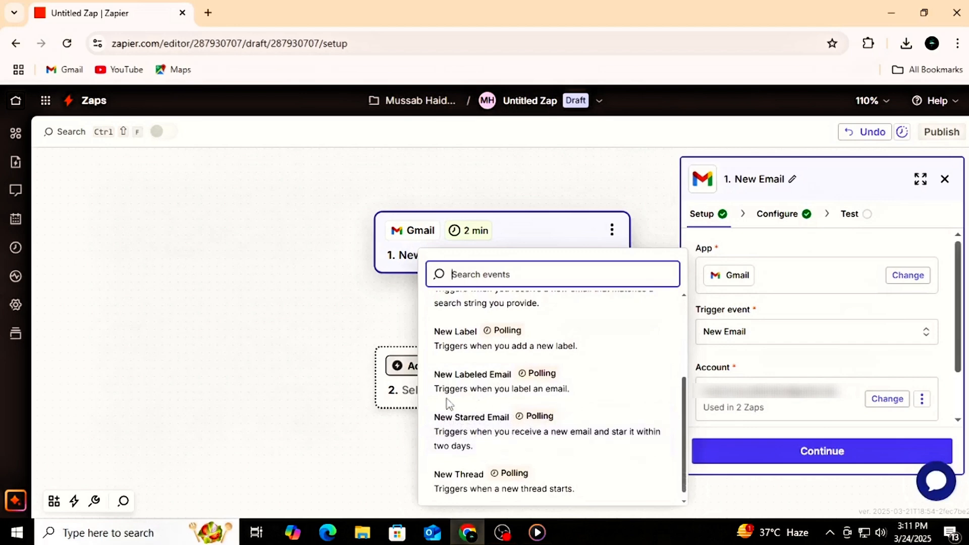
{"action": "left_click", "coordinate": [283, 413]}
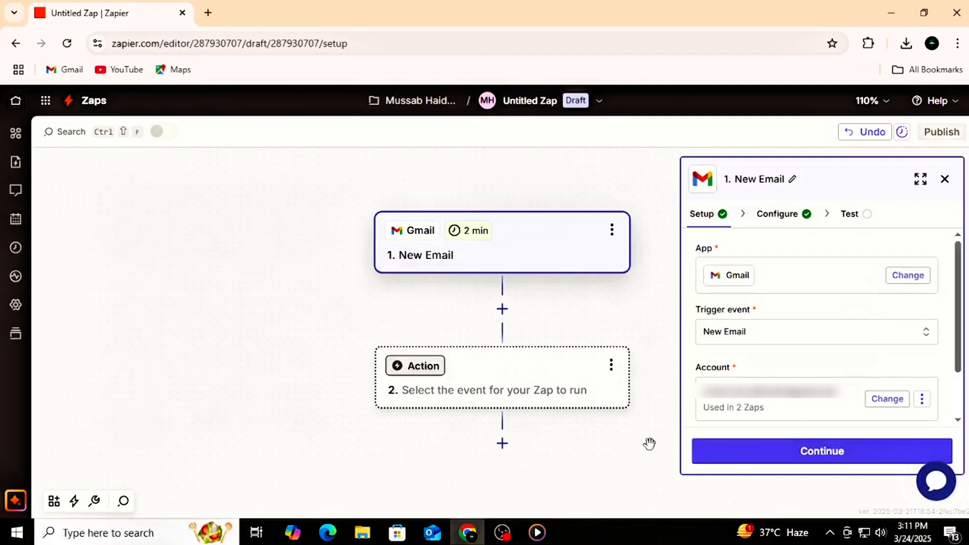
{"action": "left_click", "coordinate": [944, 180]}
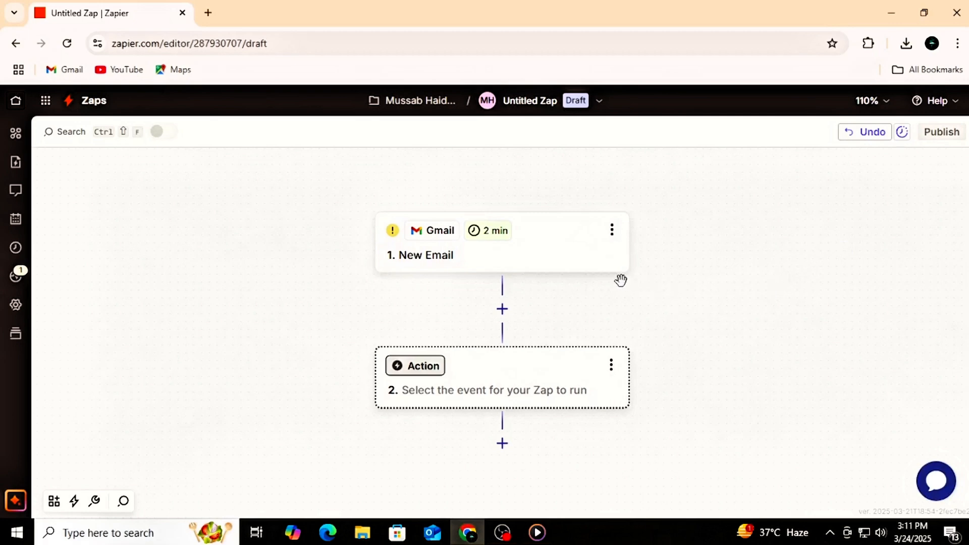
Step: Reopen the New Email trigger and read the explanation of how the trigger test works
{"action": "left_click", "coordinate": [549, 269]}
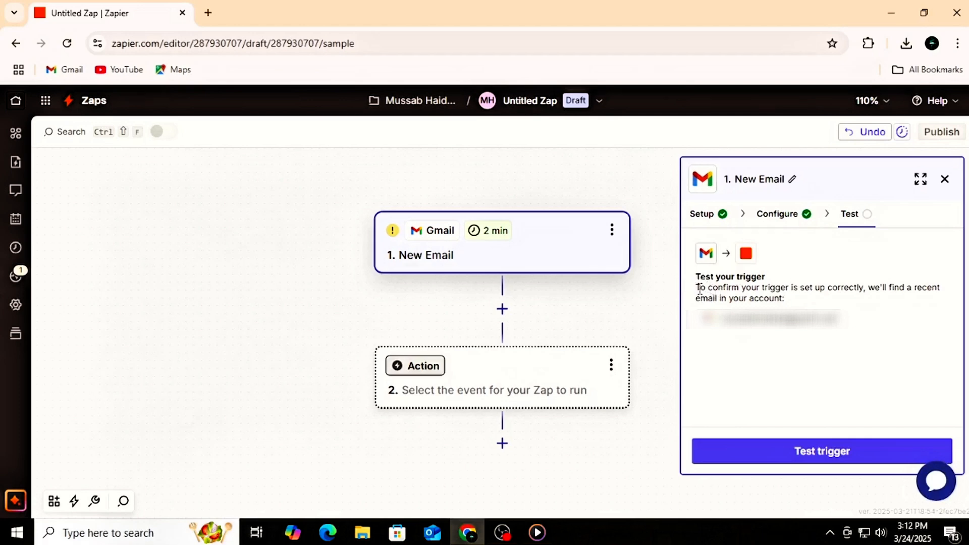
{"action": "left_click_drag", "start_coordinate": [700, 288], "coordinate": [785, 299]}
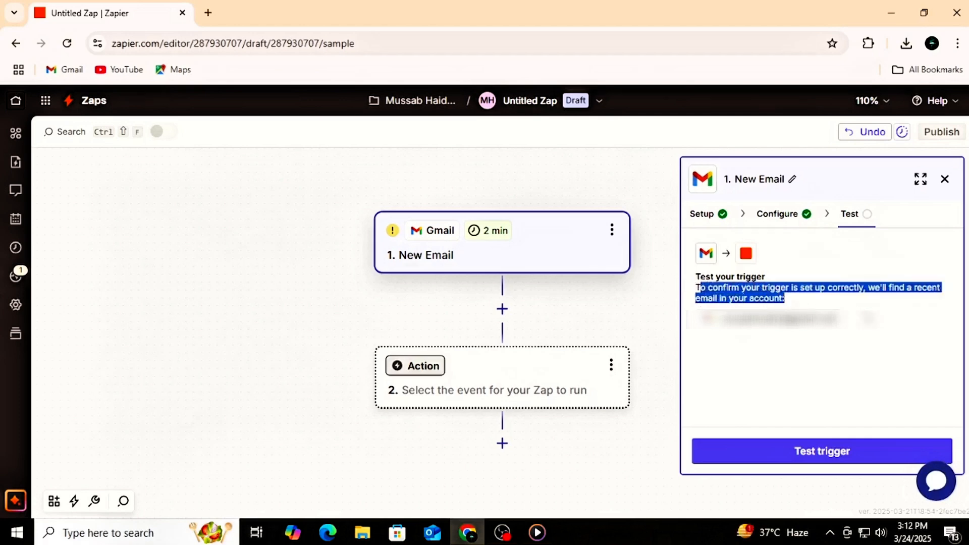
{"action": "left_click", "coordinate": [912, 337]}
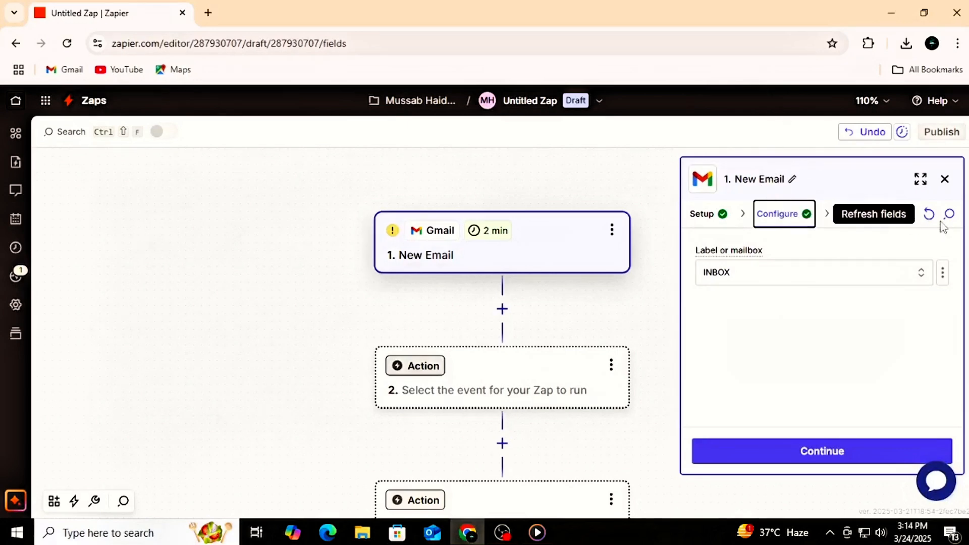
Step: Set the label or mailbox of the Gmail New Email trigger to SENT
{"action": "left_click", "coordinate": [866, 276]}
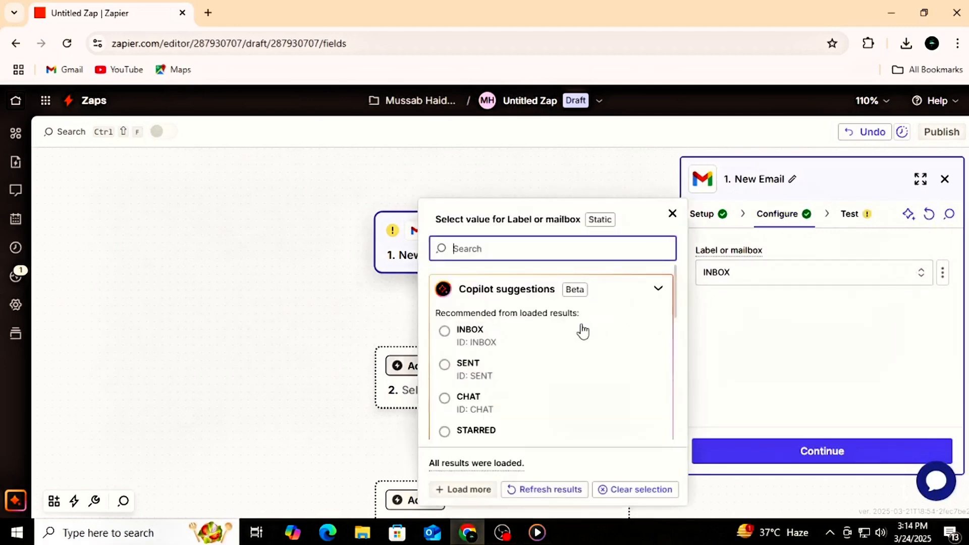
{"action": "scroll", "coordinate": [576, 334], "scroll_direction": "down", "scroll_amount": 5}
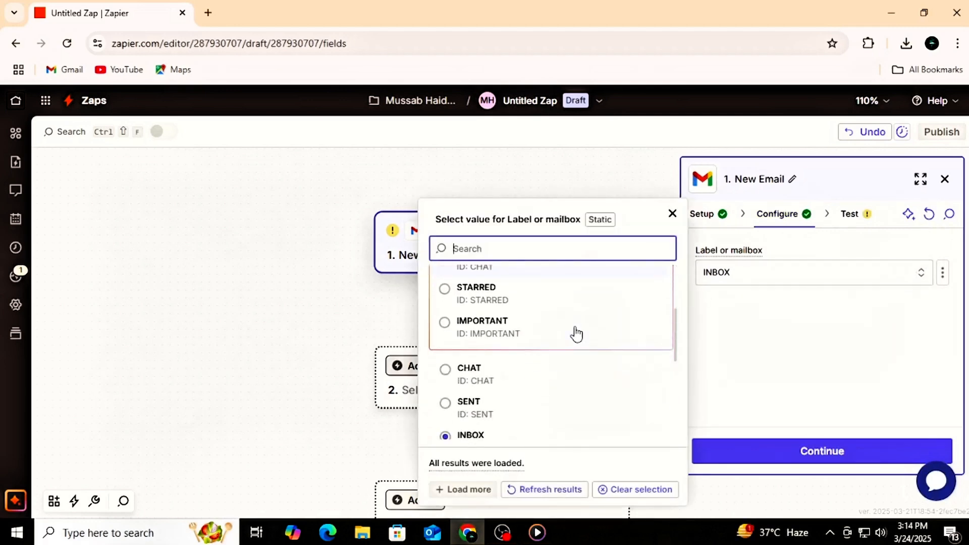
{"action": "left_click", "coordinate": [437, 373]}
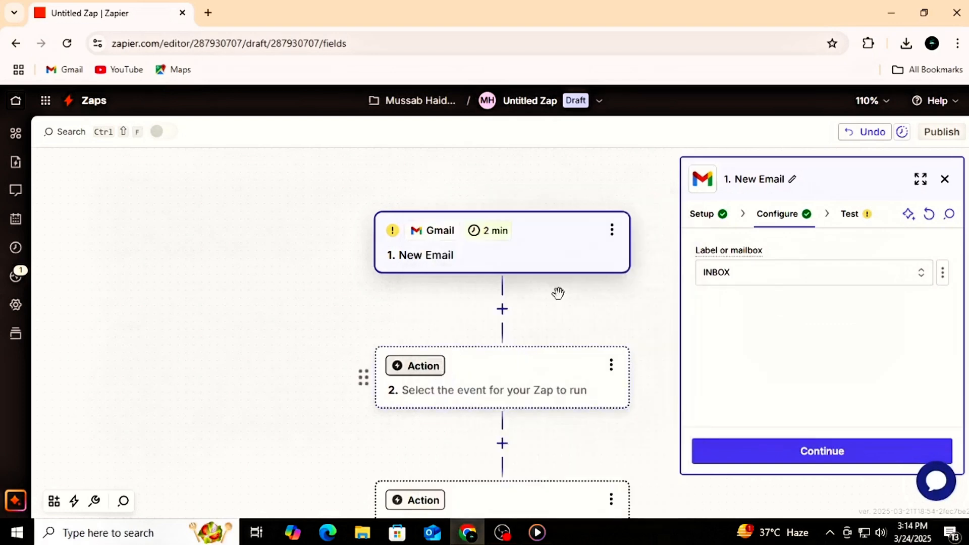
{"action": "left_click", "coordinate": [735, 280]}
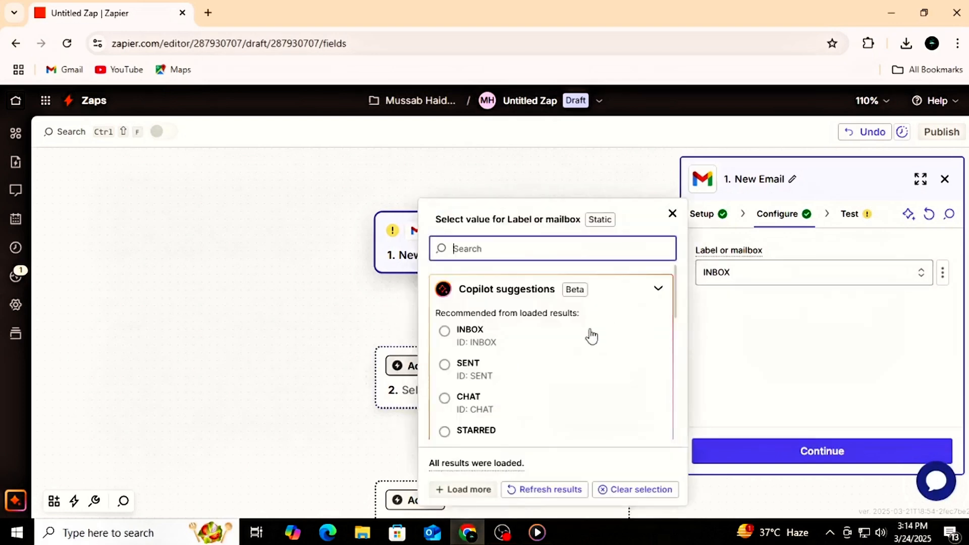
{"action": "left_click", "coordinate": [445, 369]}
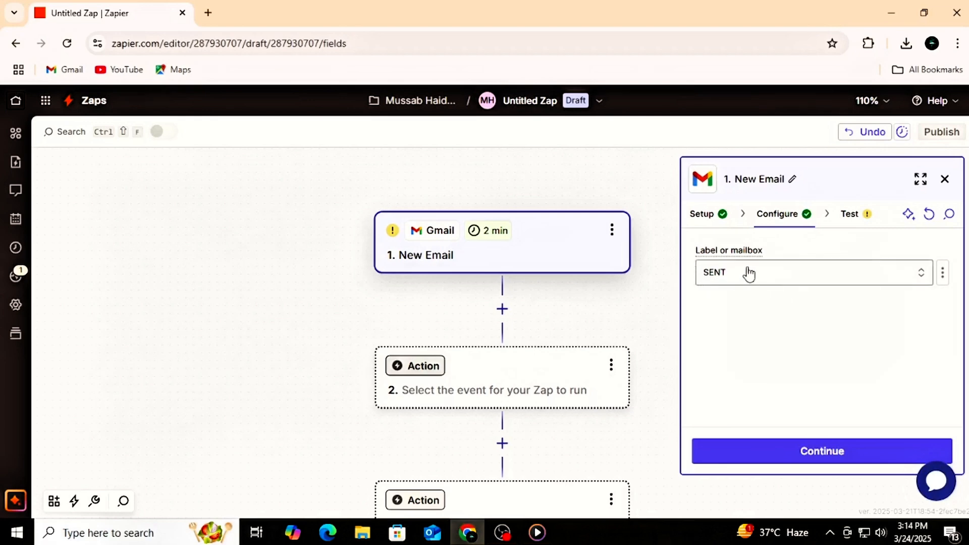
Step: Review the labels and mailboxes available for the Gmail trigger, with the Copilot suggestions collapsed
{"action": "left_click", "coordinate": [922, 276]}
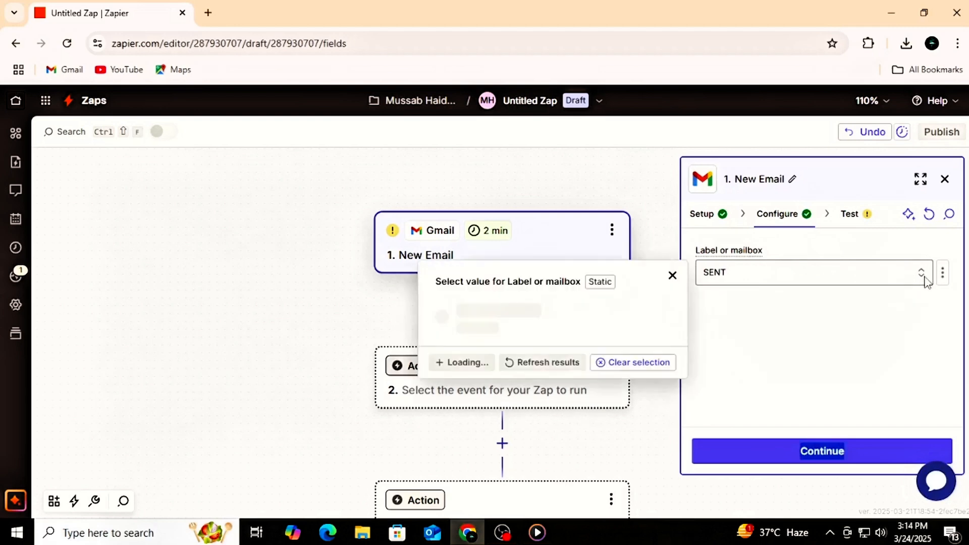
{"action": "scroll", "coordinate": [574, 341], "scroll_direction": "down", "scroll_amount": 1}
{"action": "scroll", "coordinate": [573, 337], "scroll_direction": "up", "scroll_amount": 2}
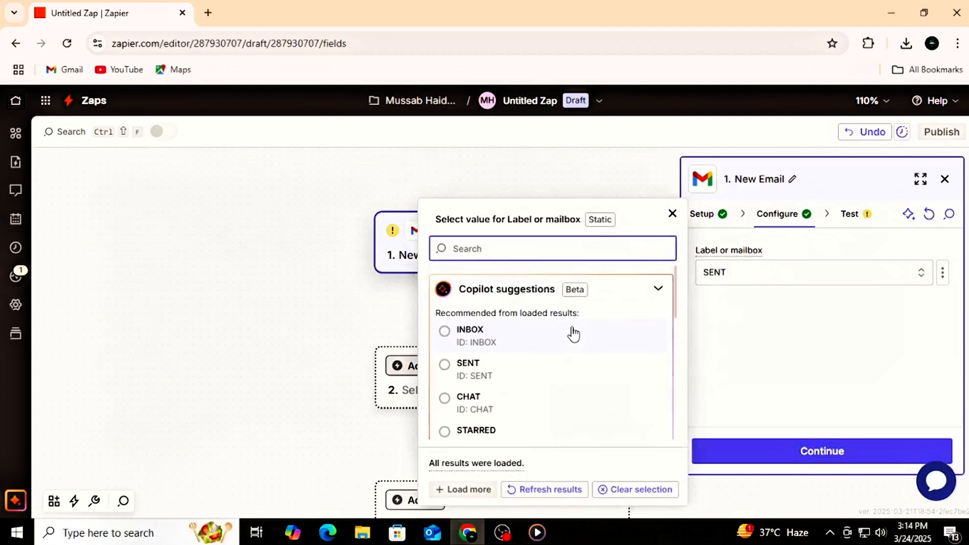
{"action": "left_click", "coordinate": [588, 298]}
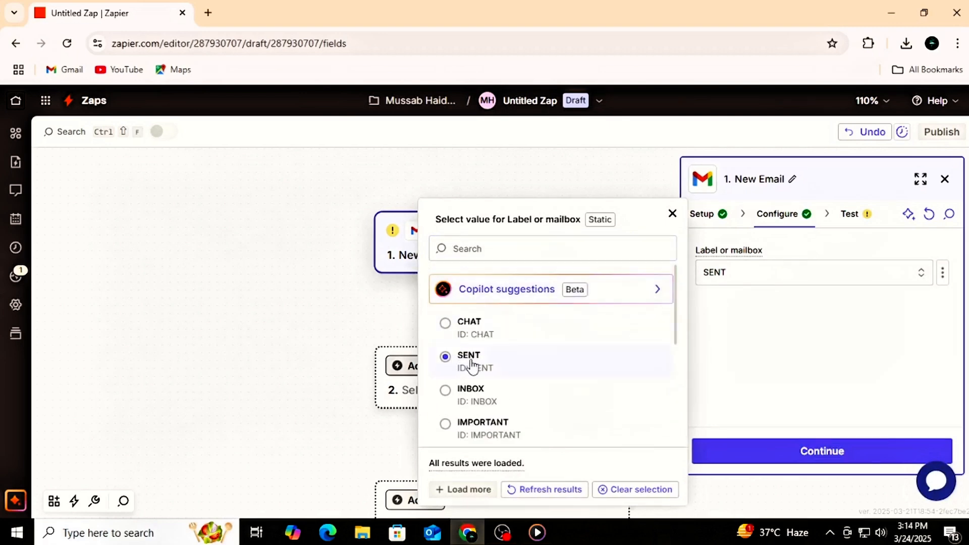
{"action": "scroll", "coordinate": [464, 378], "scroll_direction": "down", "scroll_amount": 1}
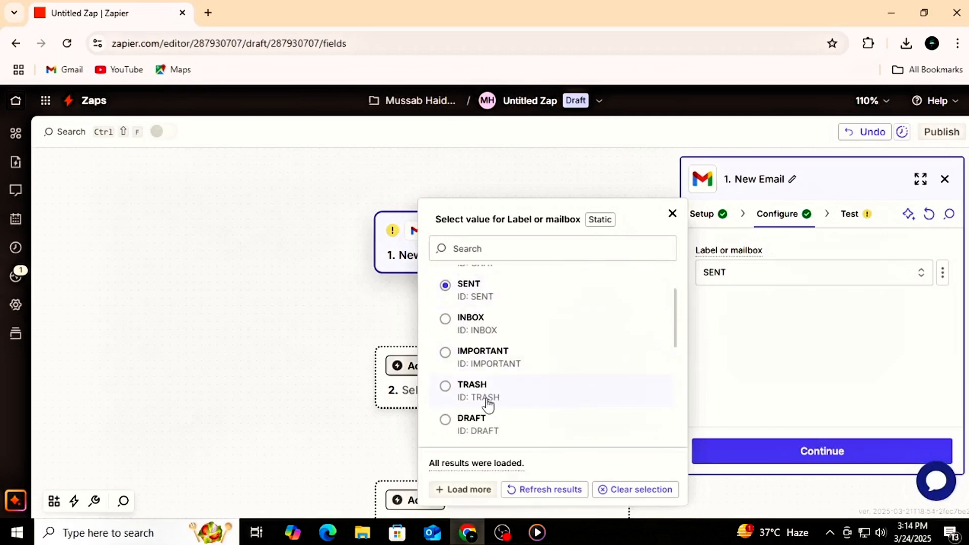
{"action": "scroll", "coordinate": [462, 426], "scroll_direction": "up", "scroll_amount": 2}
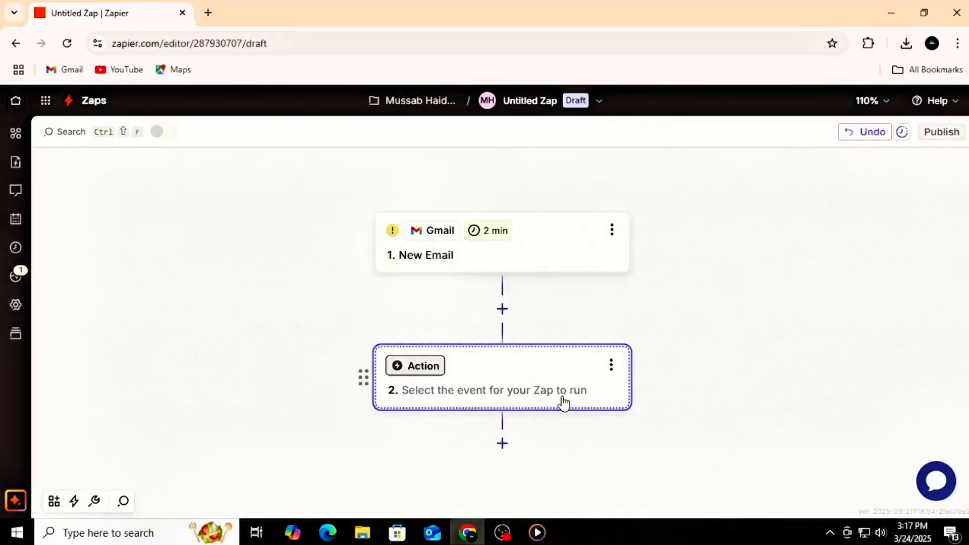
Step: Set Google Drive as the app of the Zap's second step and choose Upload File as the action event
{"action": "left_click", "coordinate": [595, 387]}
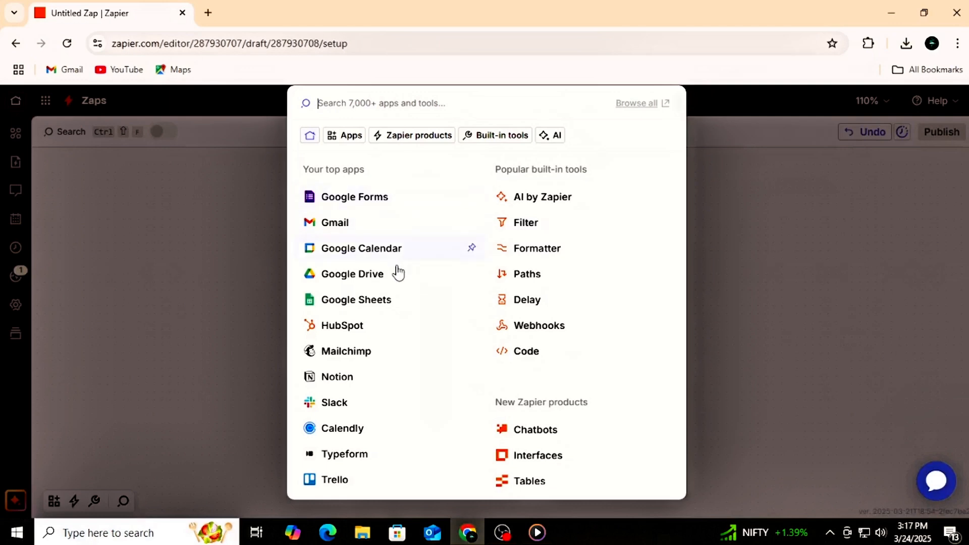
{"action": "left_click", "coordinate": [363, 283]}
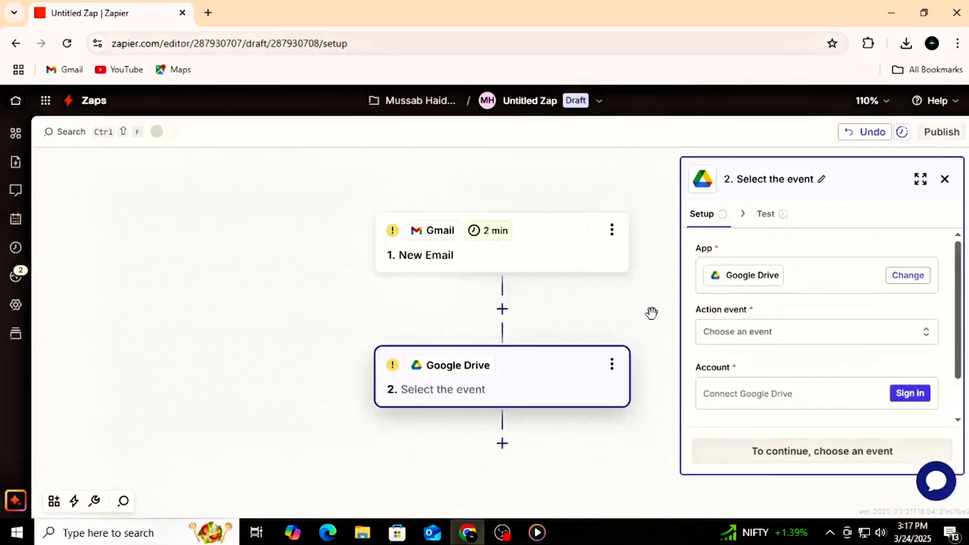
{"action": "left_click", "coordinate": [748, 334]}
{"action": "scroll", "coordinate": [580, 378], "scroll_direction": "down", "scroll_amount": 10}
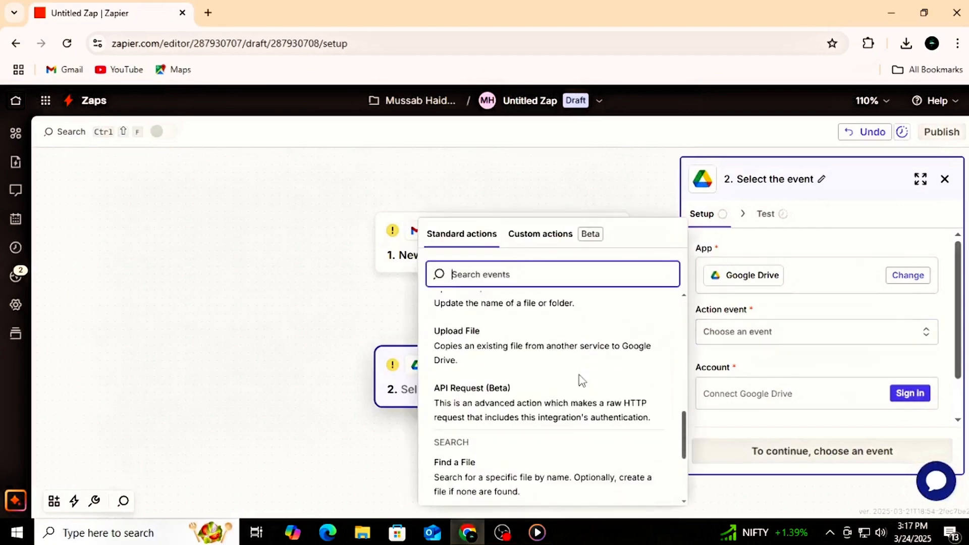
{"action": "left_click", "coordinate": [533, 348]}
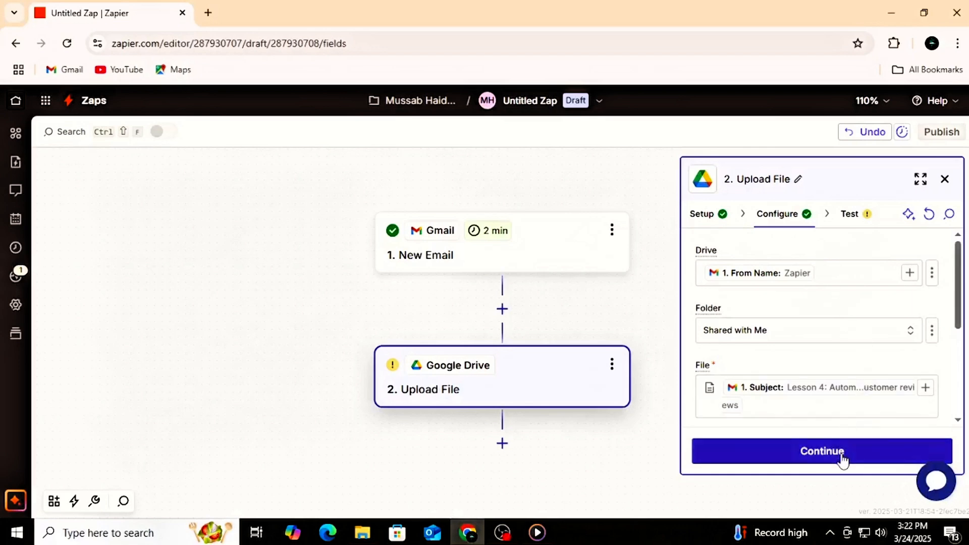
Step: Finish configuring the Google Drive Upload File step and run its test
{"action": "left_click", "coordinate": [842, 460]}
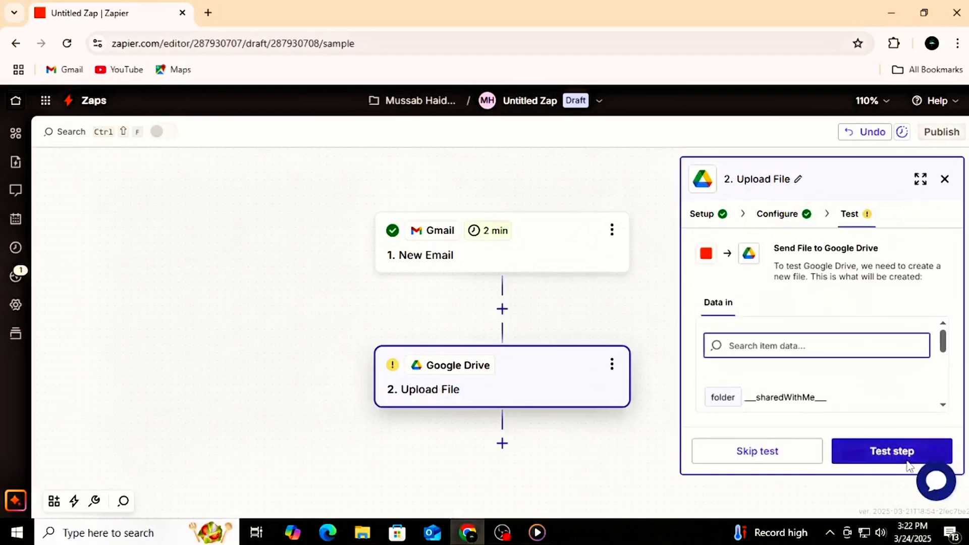
{"action": "left_click", "coordinate": [853, 462]}
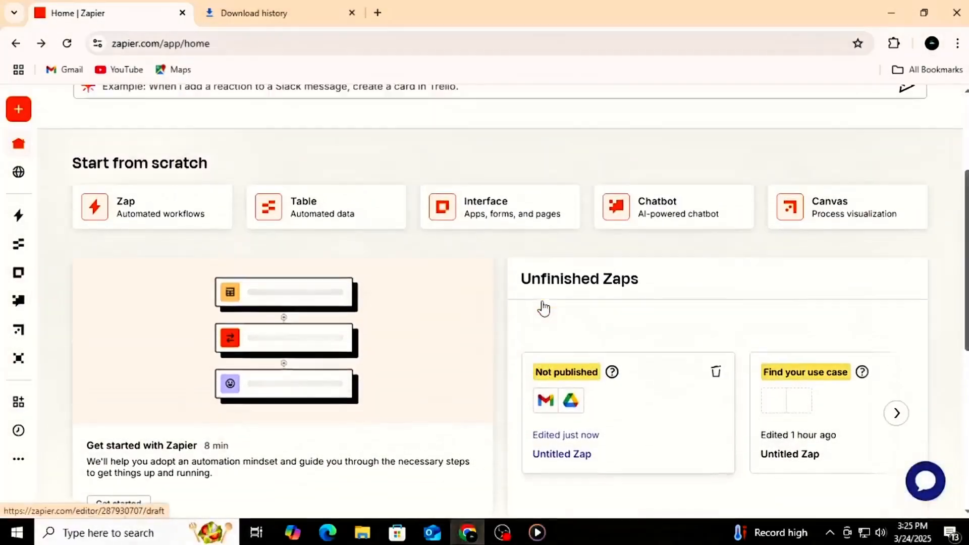
Step: Browse the Unfinished Zaps on the dashboard and read the explanation of the Not published status
{"action": "scroll", "coordinate": [542, 307], "scroll_direction": "up", "scroll_amount": 4}
{"action": "scroll", "coordinate": [543, 307], "scroll_direction": "down", "scroll_amount": 4}
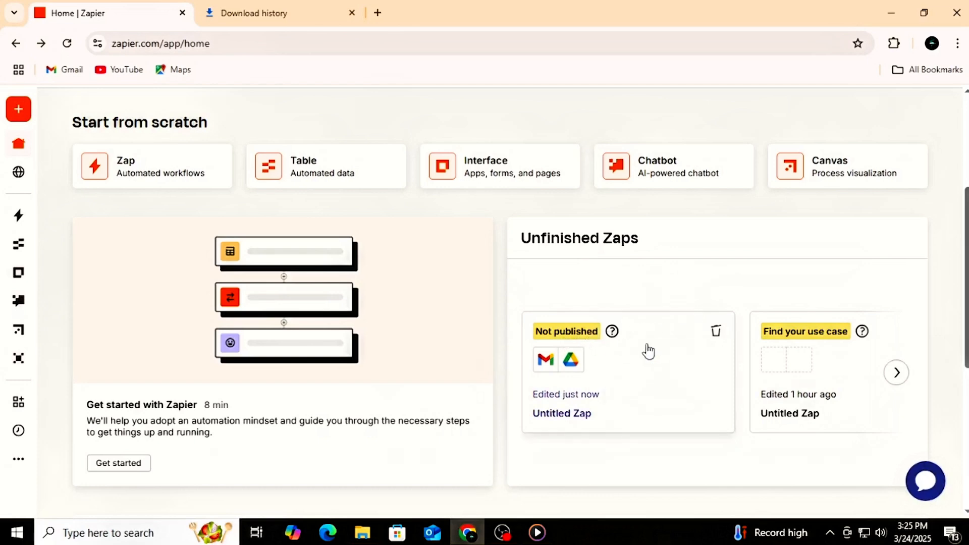
{"action": "left_click", "coordinate": [896, 372]}
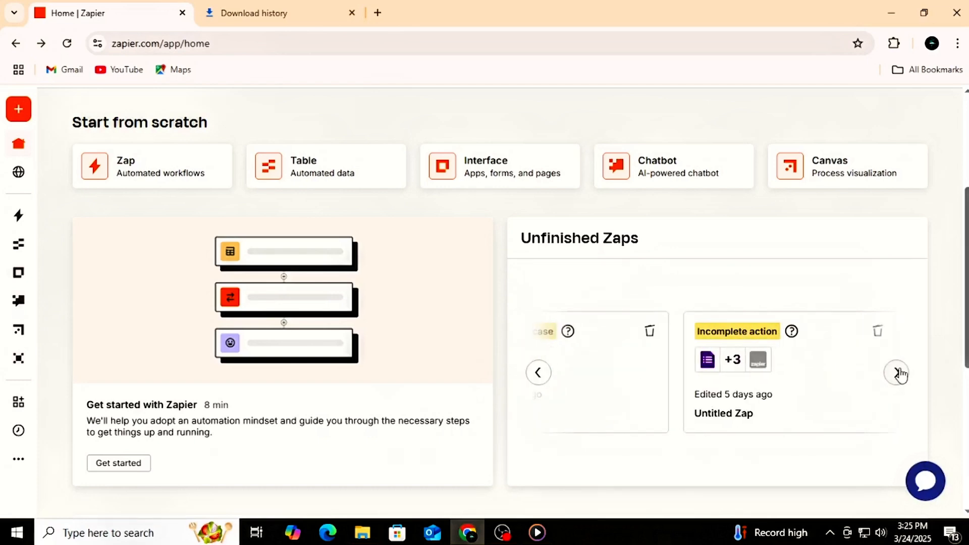
{"action": "left_click", "coordinate": [538, 372]}
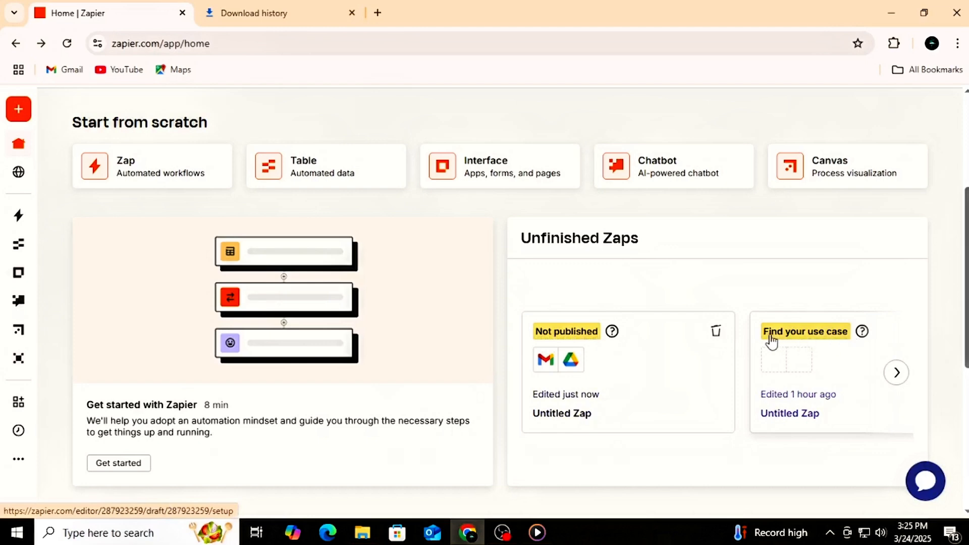
{"action": "mouse_move", "coordinate": [618, 337]}
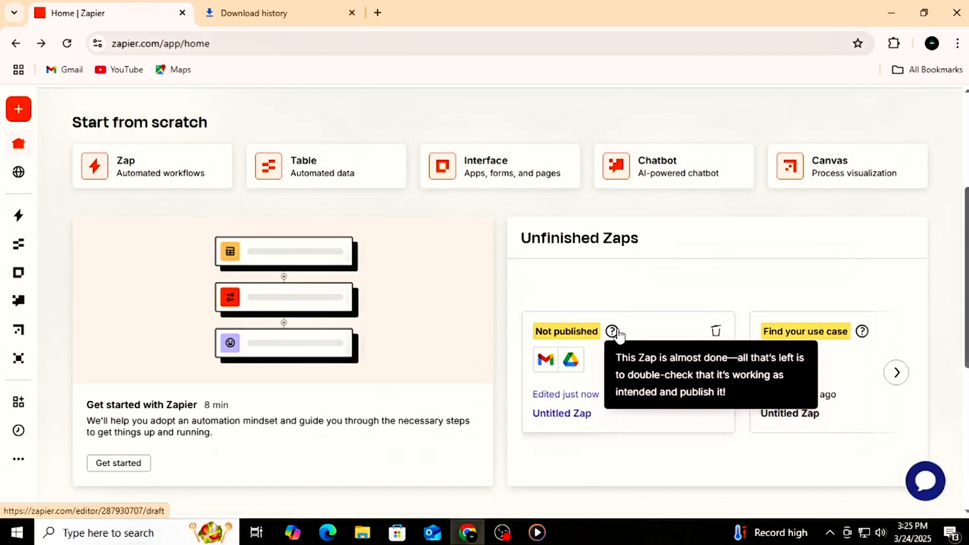
{"action": "left_click", "coordinate": [896, 372]}
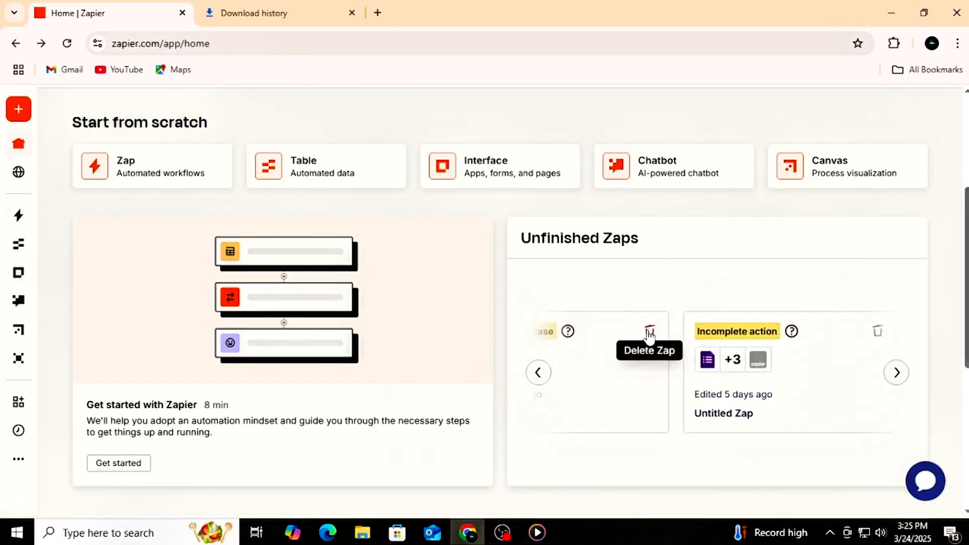
{"action": "left_click", "coordinate": [650, 333]}
{"action": "left_click", "coordinate": [525, 345]}
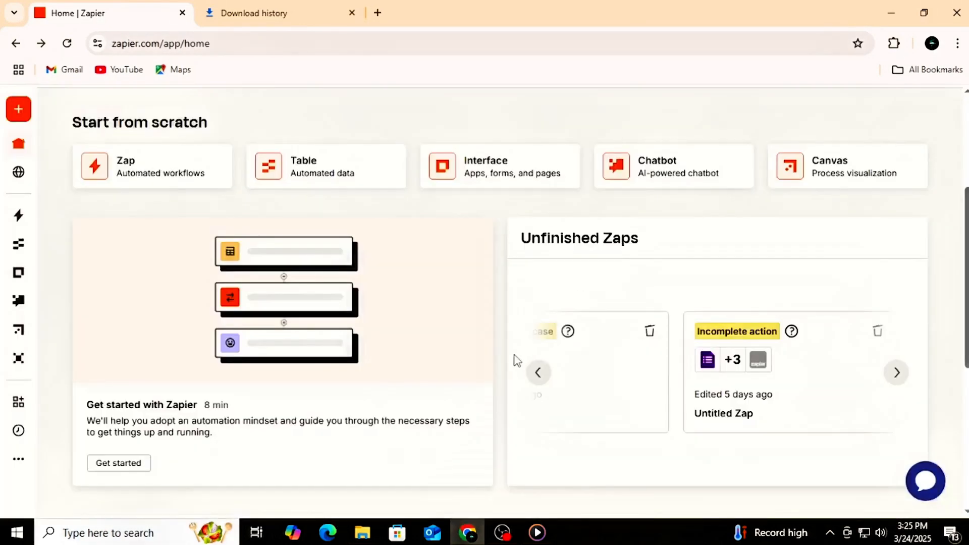
{"action": "left_click", "coordinate": [538, 374]}
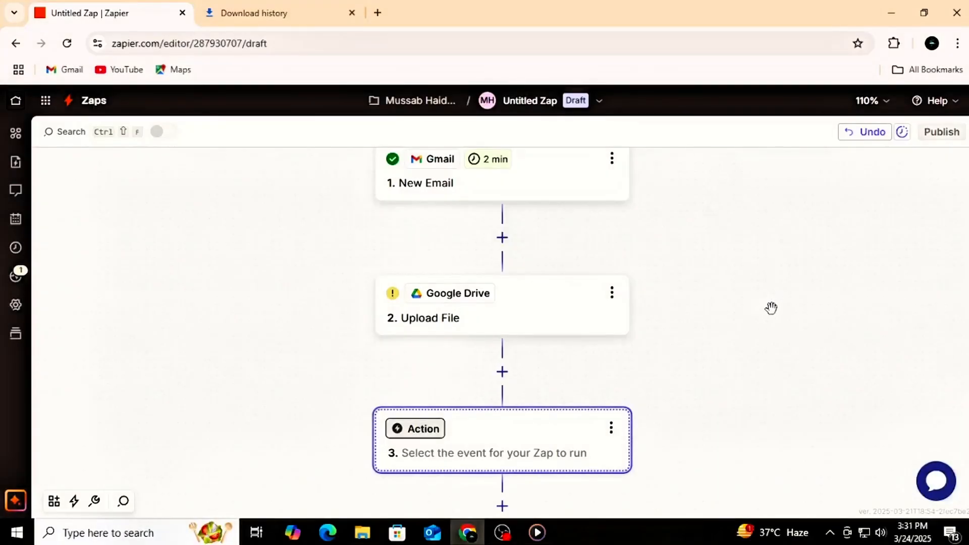
Step: Add a Slack step after the Google Drive upload and set its action event to Send Direct Message
{"action": "scroll", "coordinate": [771, 308], "scroll_direction": "up", "scroll_amount": 1}
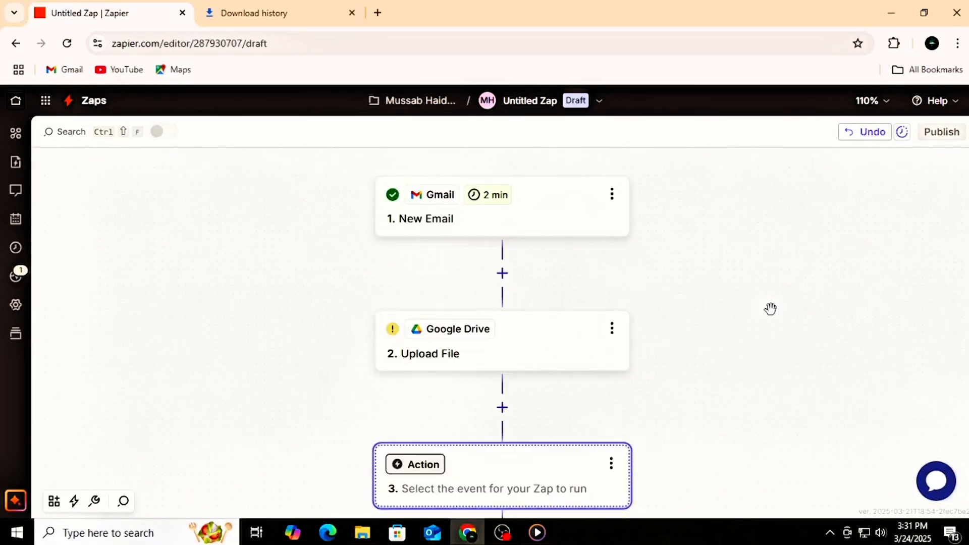
{"action": "scroll", "coordinate": [770, 308], "scroll_direction": "down", "scroll_amount": 1}
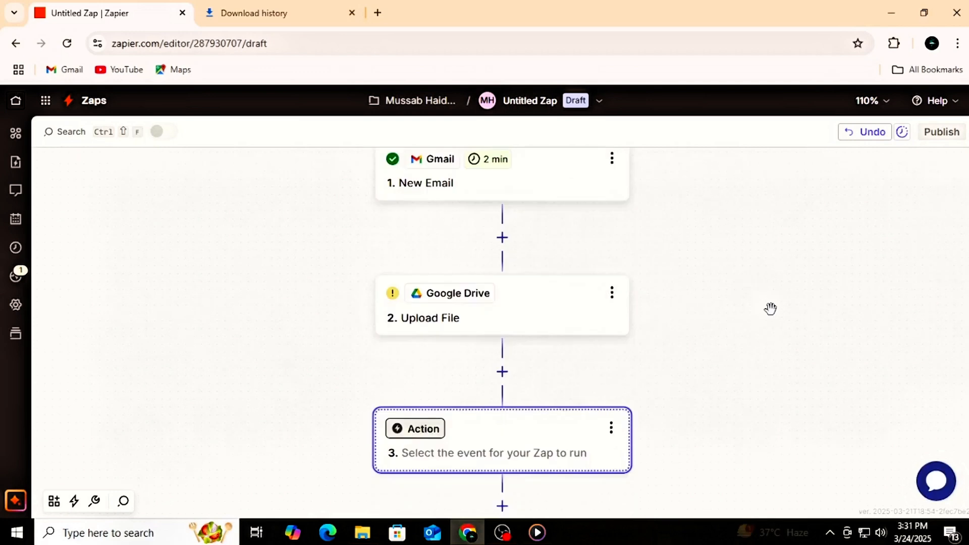
{"action": "scroll", "coordinate": [770, 312], "scroll_direction": "down", "scroll_amount": 2}
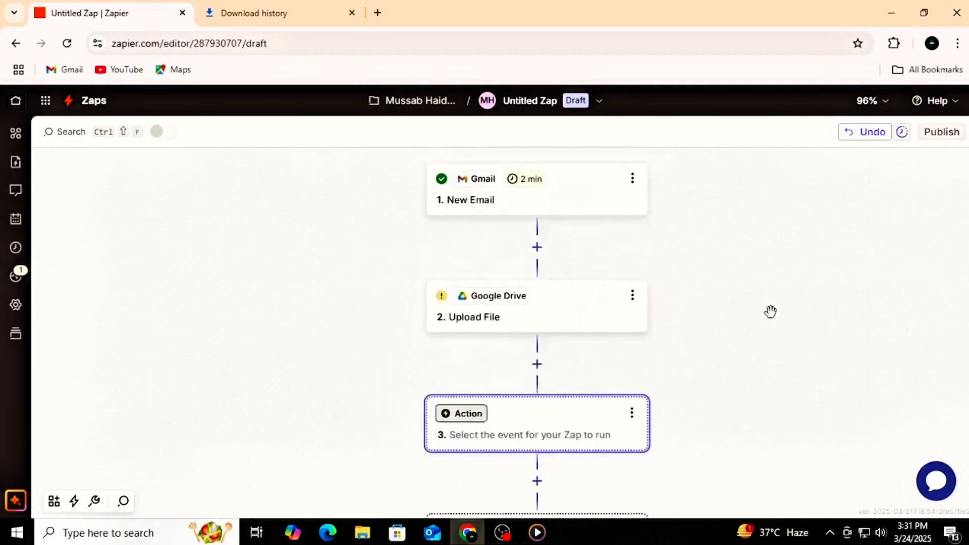
{"action": "scroll", "coordinate": [770, 311], "scroll_direction": "up", "scroll_amount": 1}
{"action": "left_click_drag", "start_coordinate": [770, 311], "coordinate": [742, 297]}
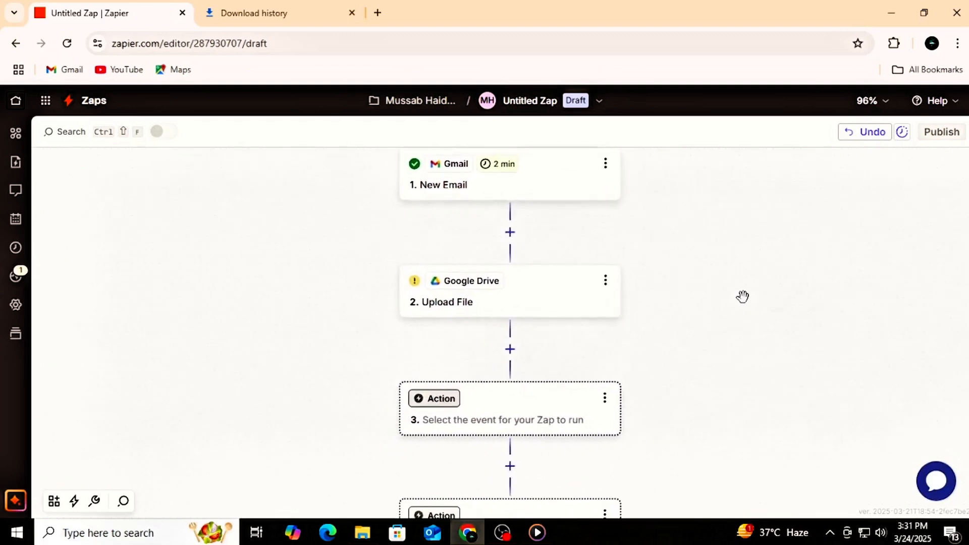
{"action": "left_click", "coordinate": [510, 349]}
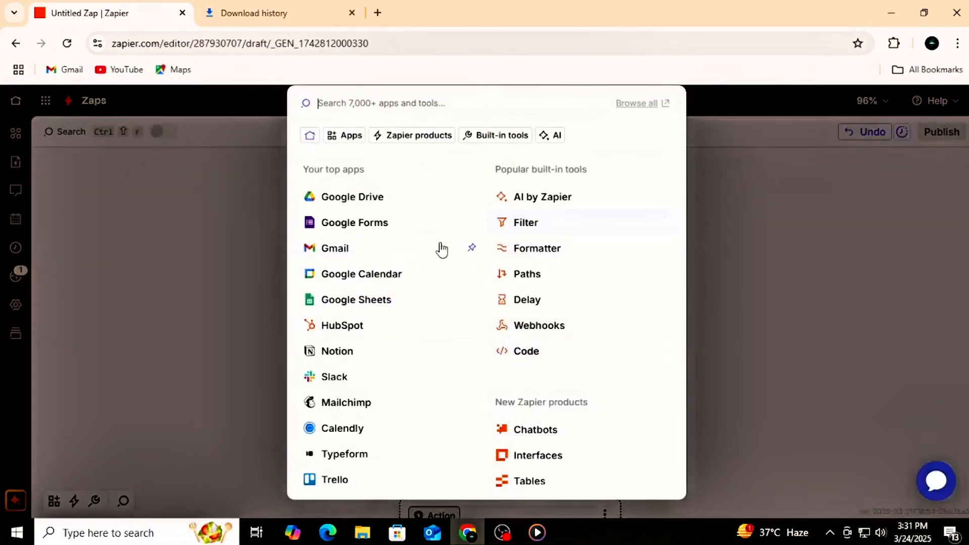
{"action": "left_click", "coordinate": [344, 382]}
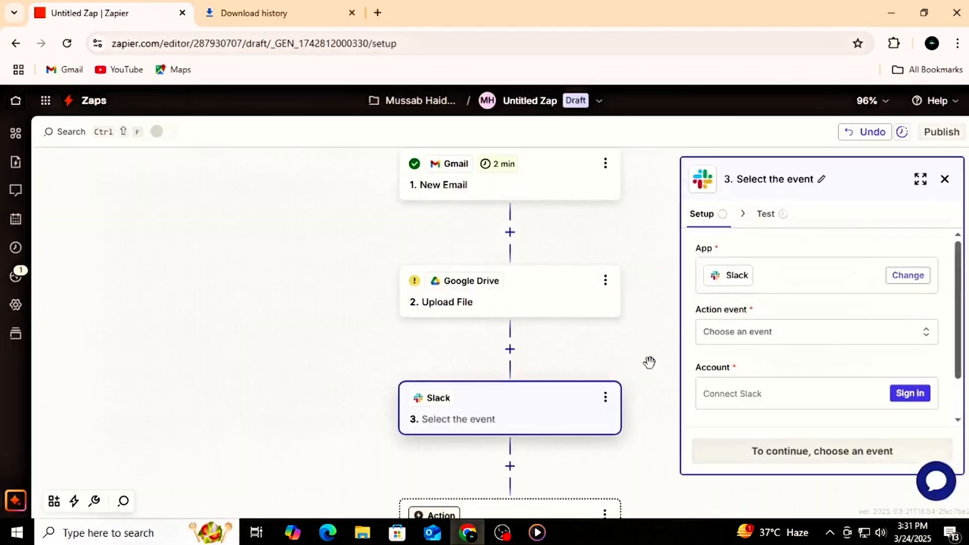
{"action": "left_click", "coordinate": [774, 337]}
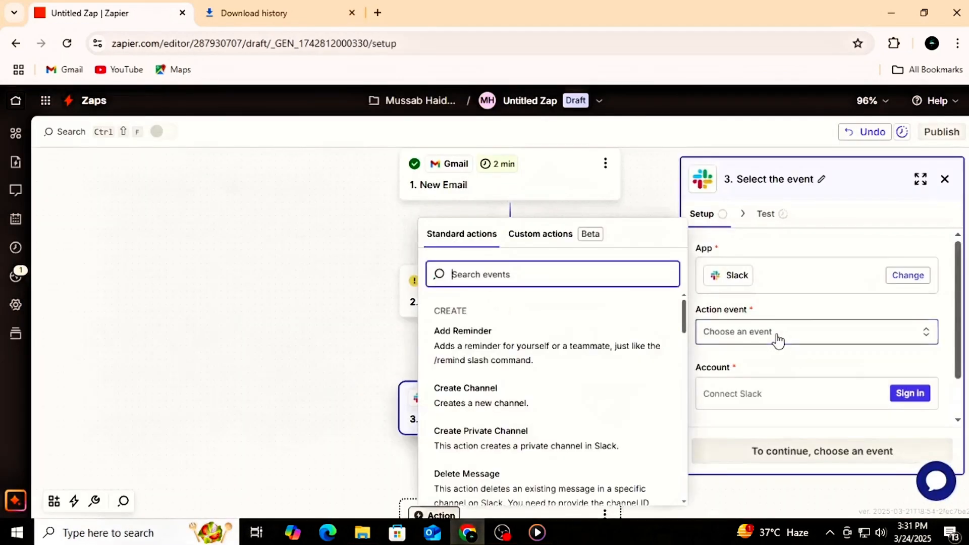
{"action": "scroll", "coordinate": [555, 398], "scroll_direction": "down", "scroll_amount": 3}
{"action": "scroll", "coordinate": [555, 398], "scroll_direction": "down", "scroll_amount": 5}
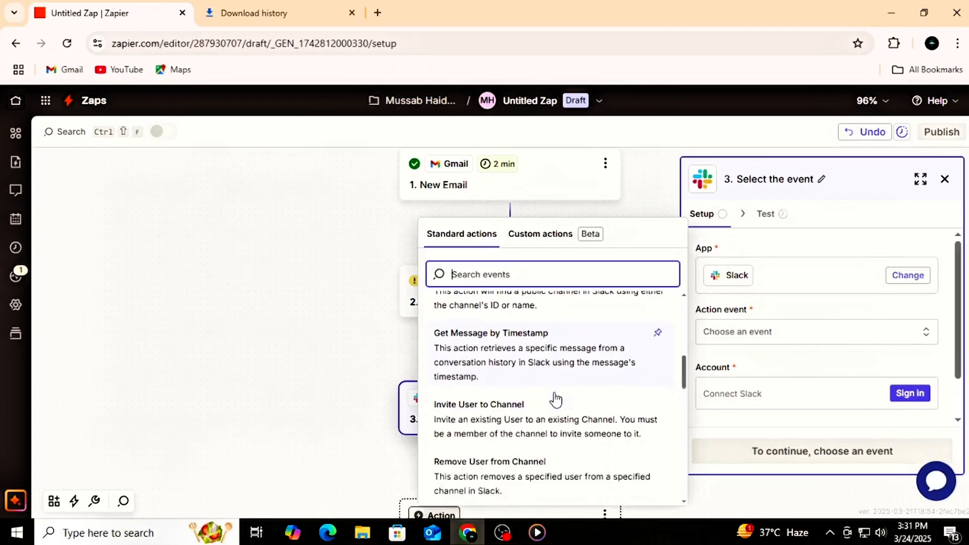
{"action": "left_click", "coordinate": [490, 487]}
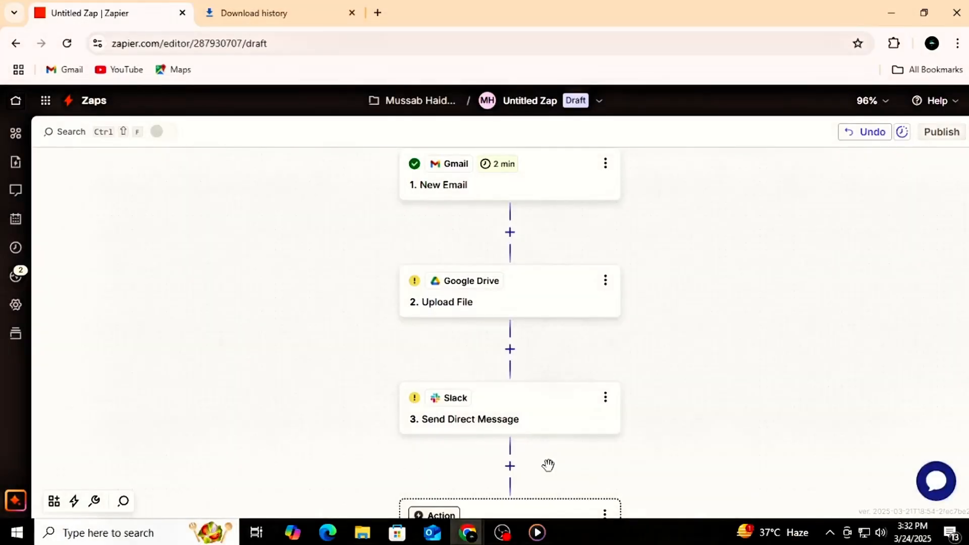
Step: Add a Filter by Zapier step after the Slack direct message step
{"action": "left_click", "coordinate": [509, 465]}
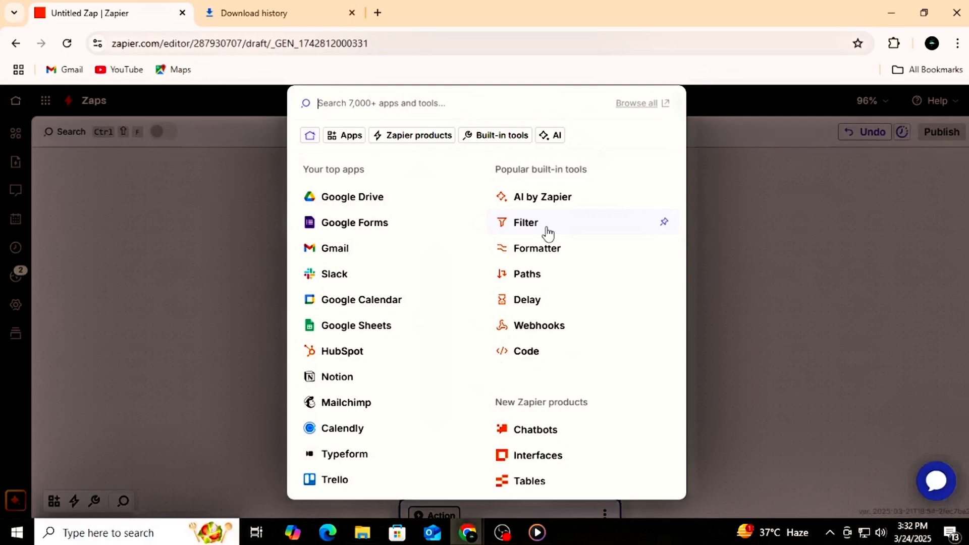
{"action": "left_click", "coordinate": [789, 310]}
{"action": "scroll", "coordinate": [786, 314], "scroll_direction": "down", "scroll_amount": 4}
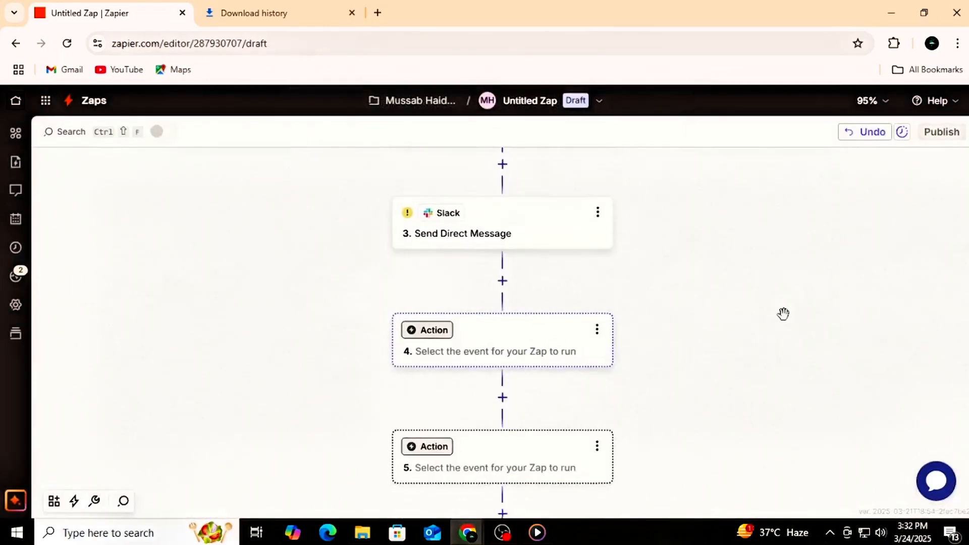
{"action": "left_click", "coordinate": [503, 275]}
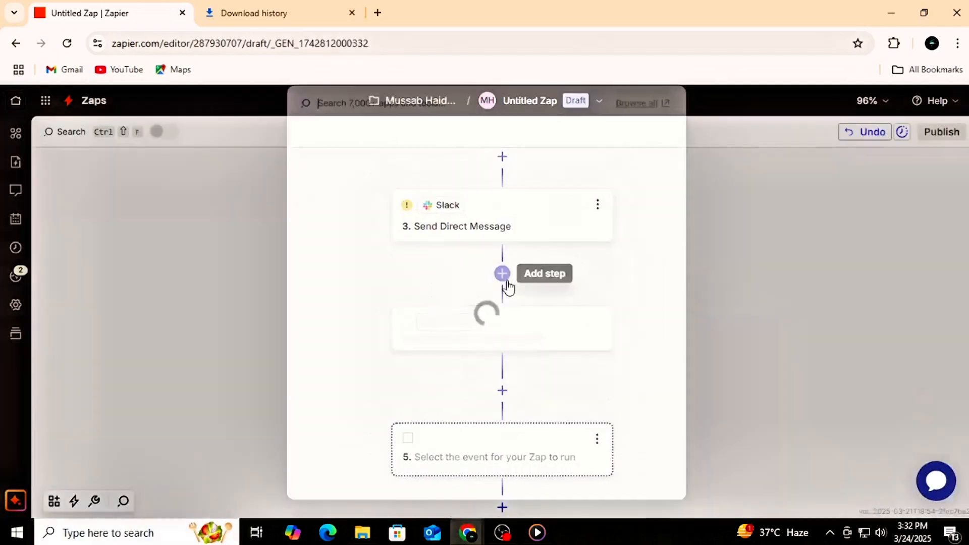
{"action": "left_click", "coordinate": [525, 223]}
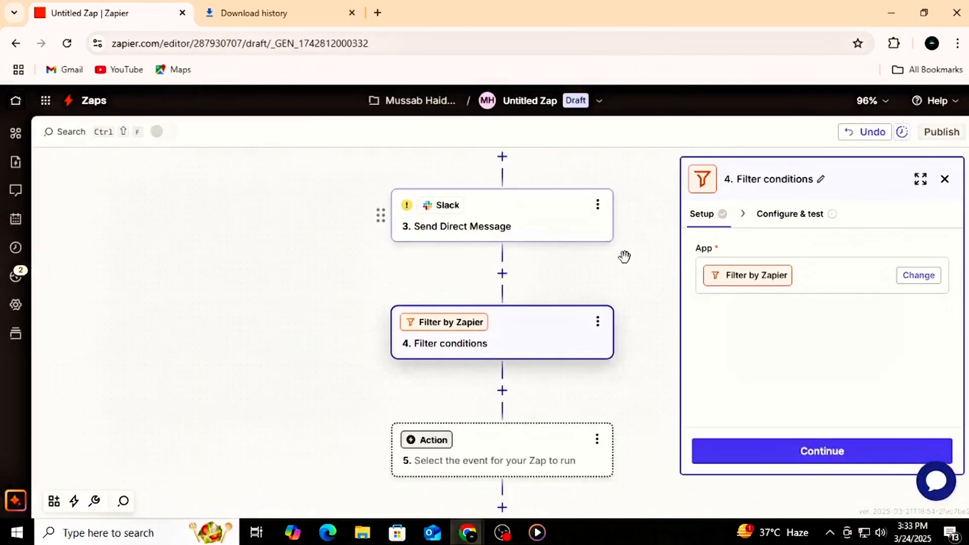
Step: Set the filter rule to the Gmail From Name field with the (Text) Contains condition and close the filter settings
{"action": "left_click", "coordinate": [919, 275]}
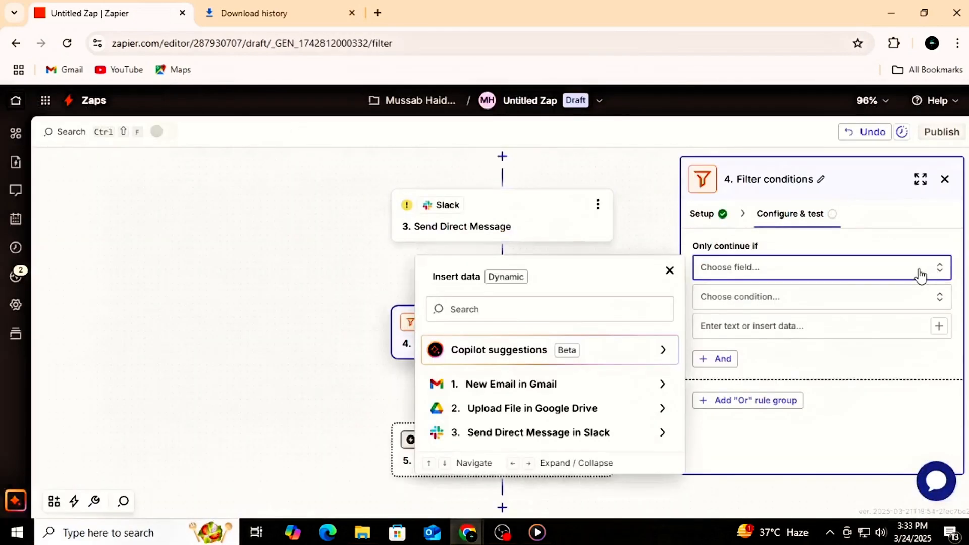
{"action": "left_click", "coordinate": [569, 386]}
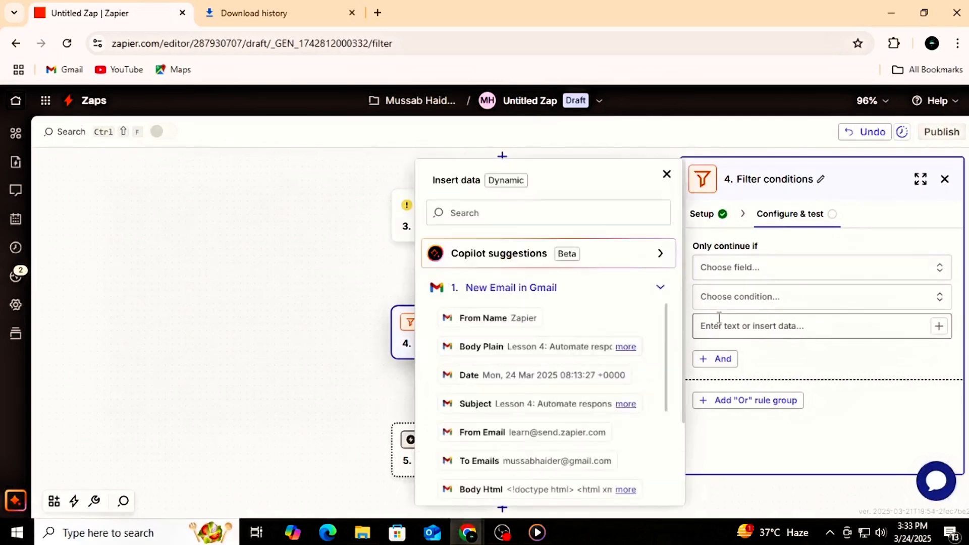
{"action": "left_click", "coordinate": [516, 321]}
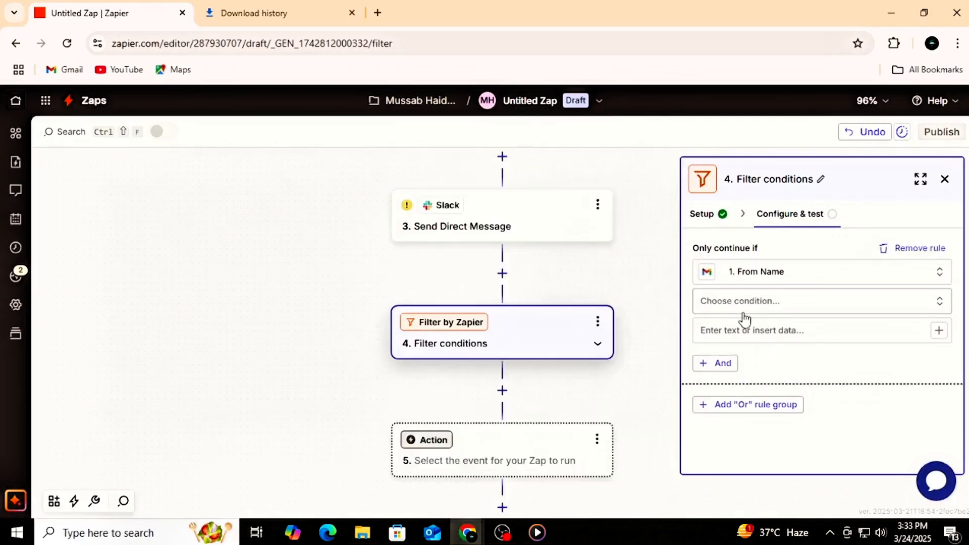
{"action": "left_click", "coordinate": [768, 302]}
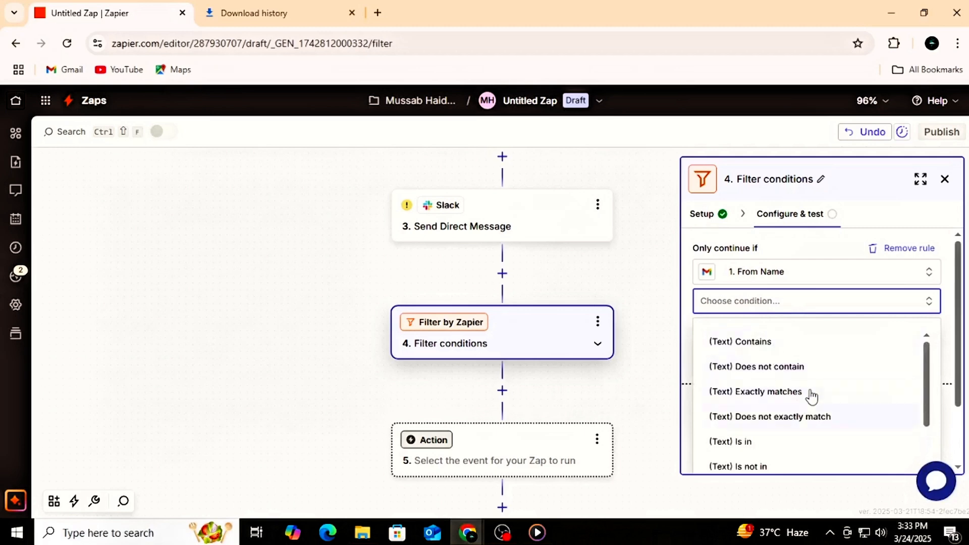
{"action": "left_click", "coordinate": [763, 343]}
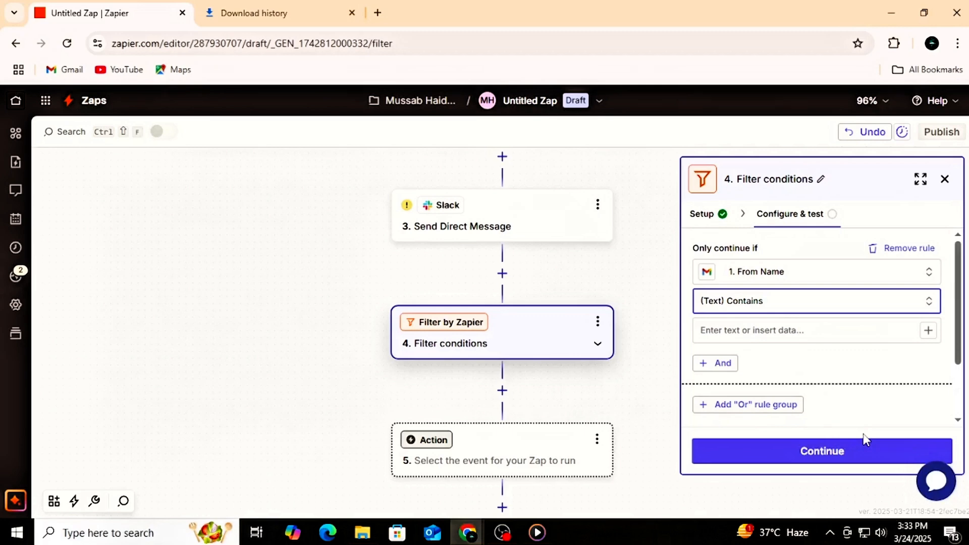
{"action": "left_click", "coordinate": [945, 180]}
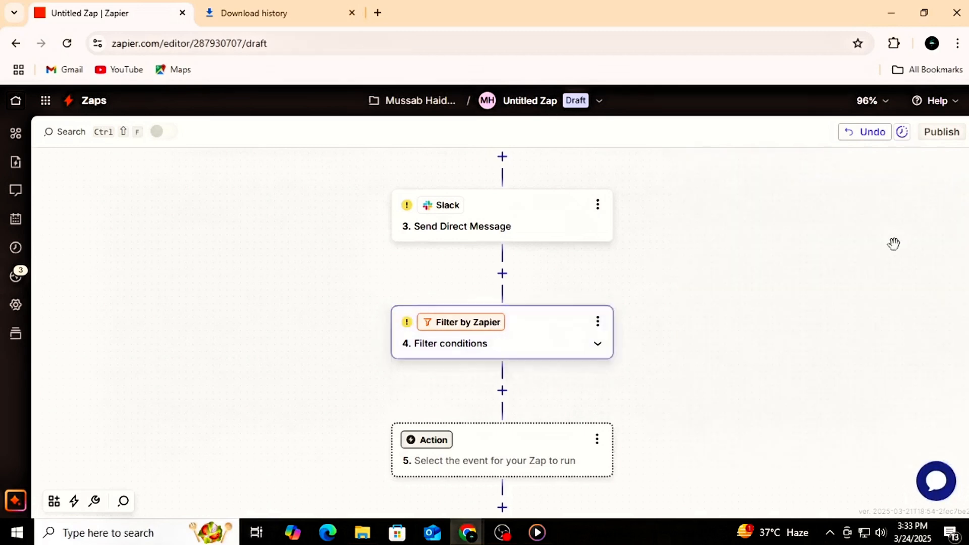
Step: Add a Formatter by Zapier step after the filter and choose Date / Time as its action event
{"action": "left_click", "coordinate": [502, 394]}
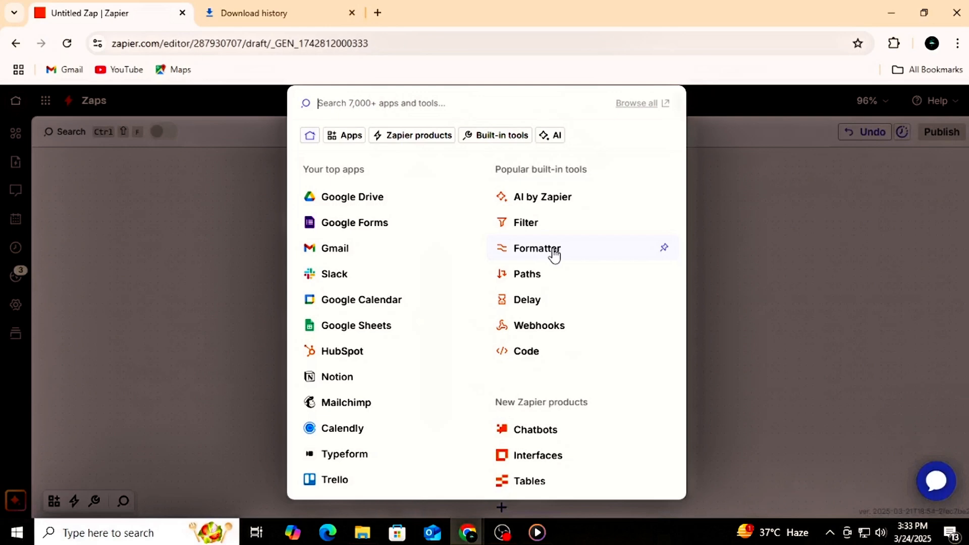
{"action": "left_click", "coordinate": [888, 309]}
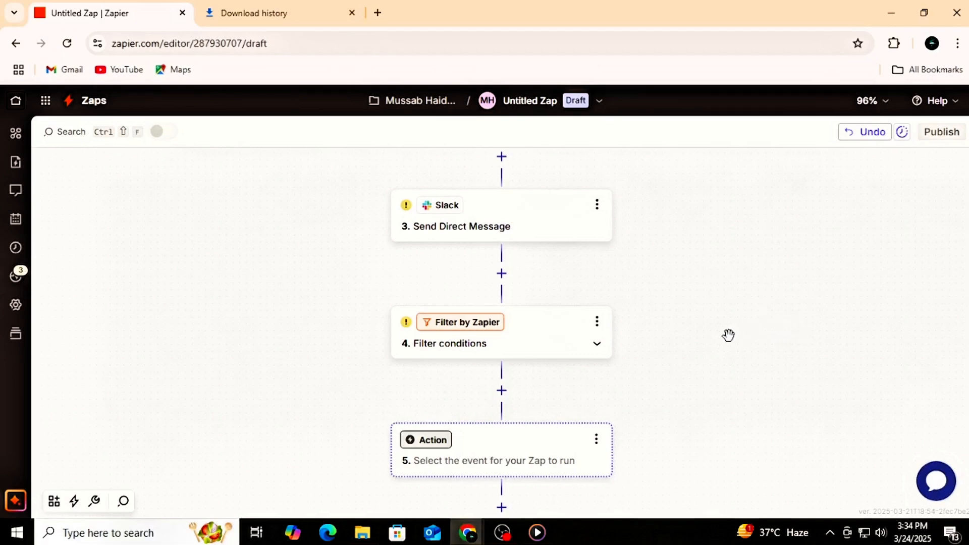
{"action": "left_click", "coordinate": [510, 391]}
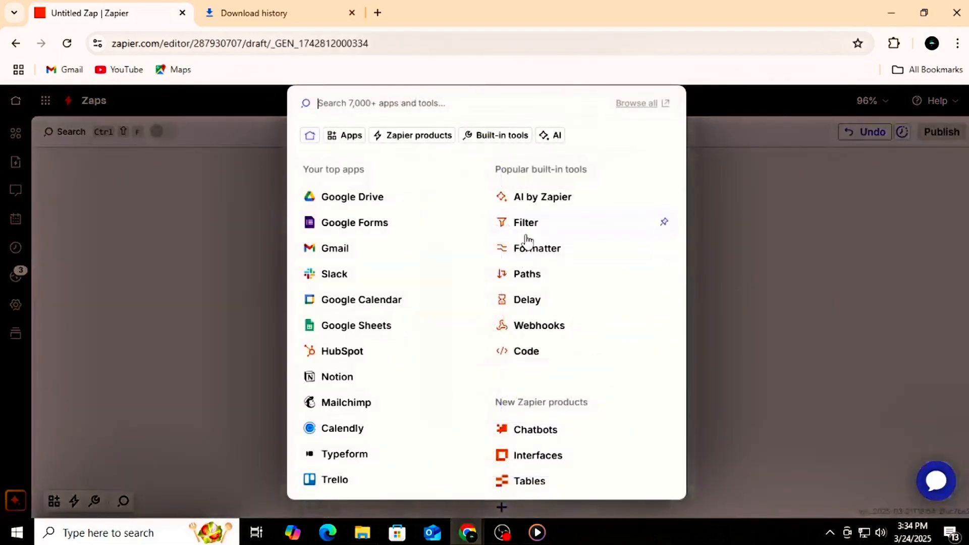
{"action": "left_click", "coordinate": [528, 246]}
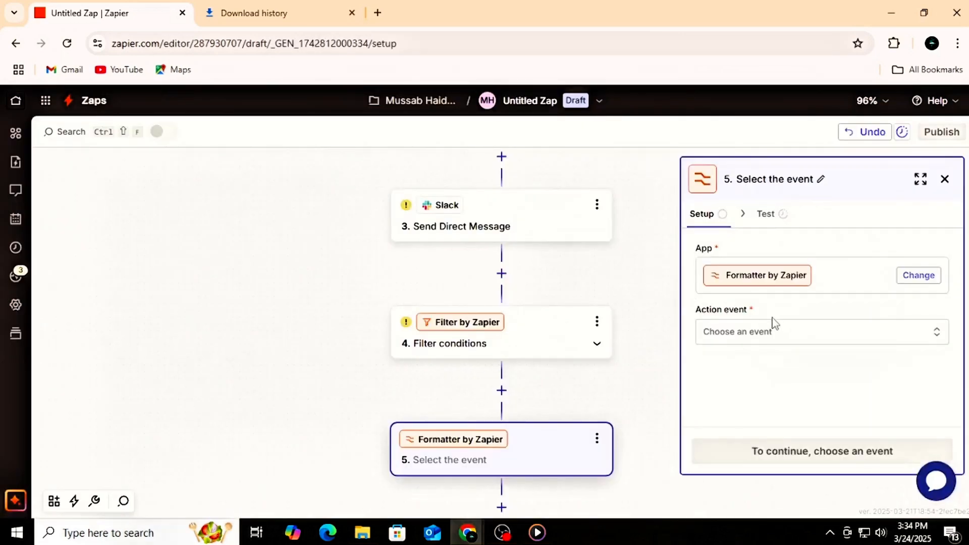
{"action": "left_click", "coordinate": [811, 339]}
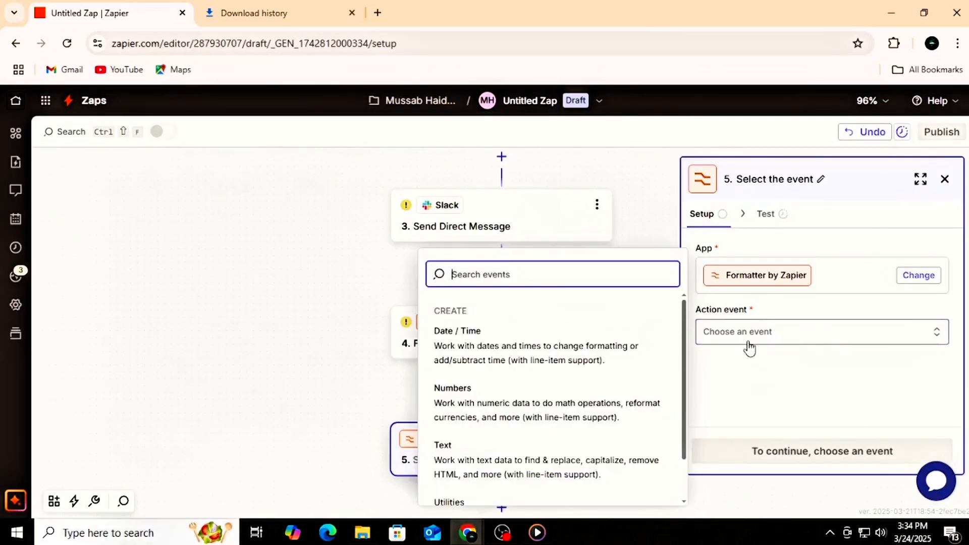
{"action": "left_click", "coordinate": [549, 361]}
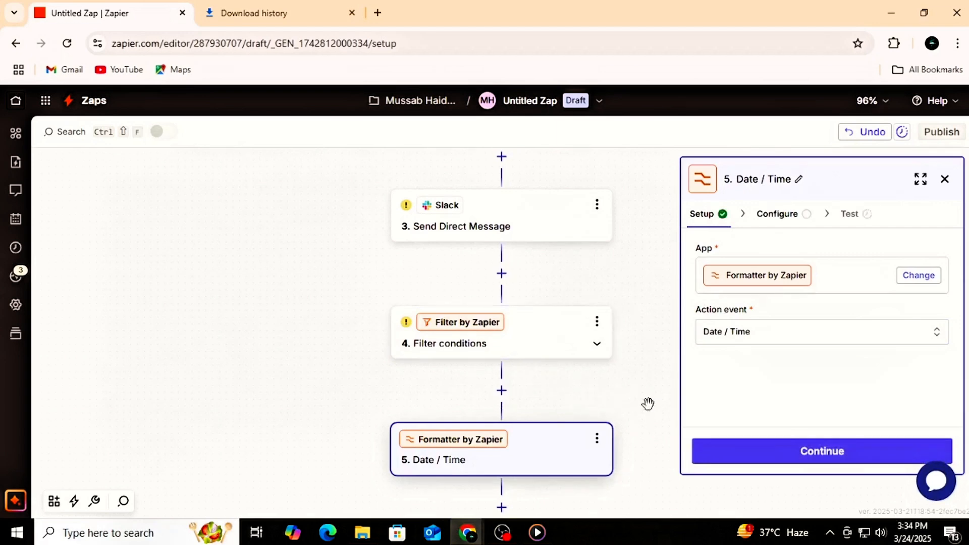
Step: Set the Date / Time formatter's transform to Add/Subtract Time, look through its remaining fields and close the step settings
{"action": "left_click", "coordinate": [781, 216]}
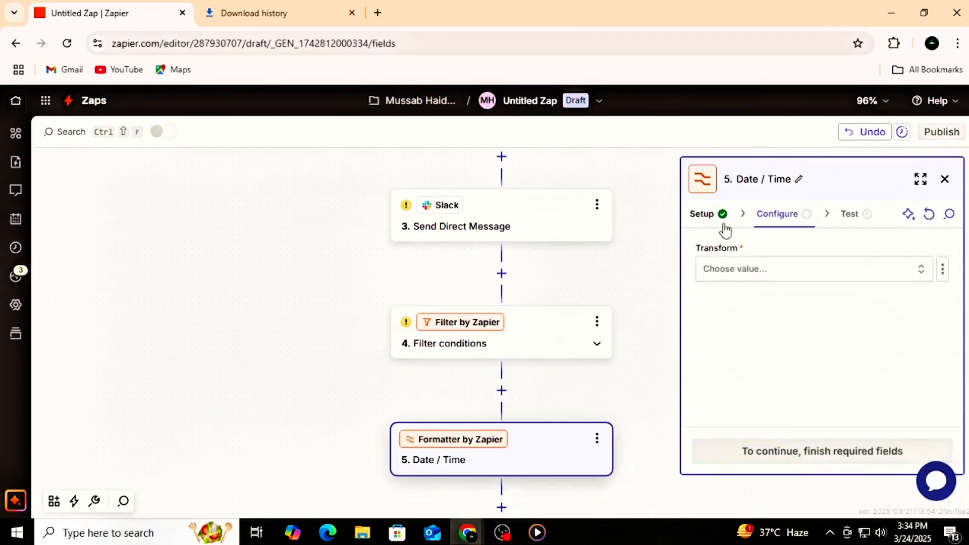
{"action": "left_click", "coordinate": [919, 271]}
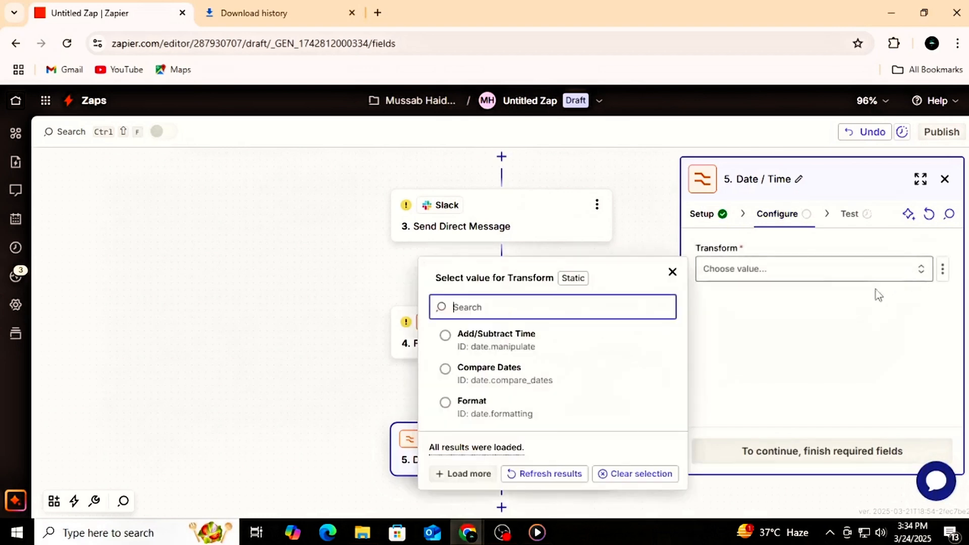
{"action": "left_click", "coordinate": [514, 337]}
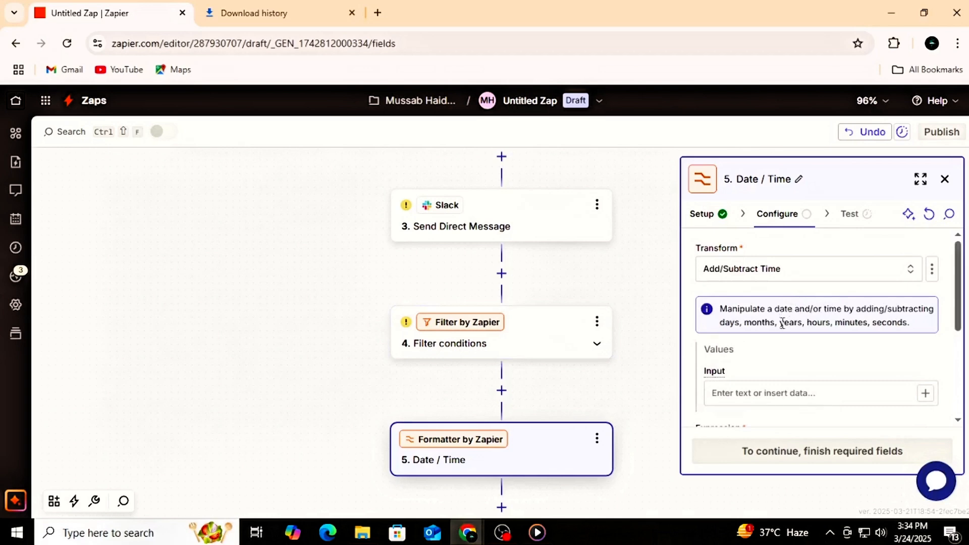
{"action": "scroll", "coordinate": [796, 342], "scroll_direction": "down", "scroll_amount": 3}
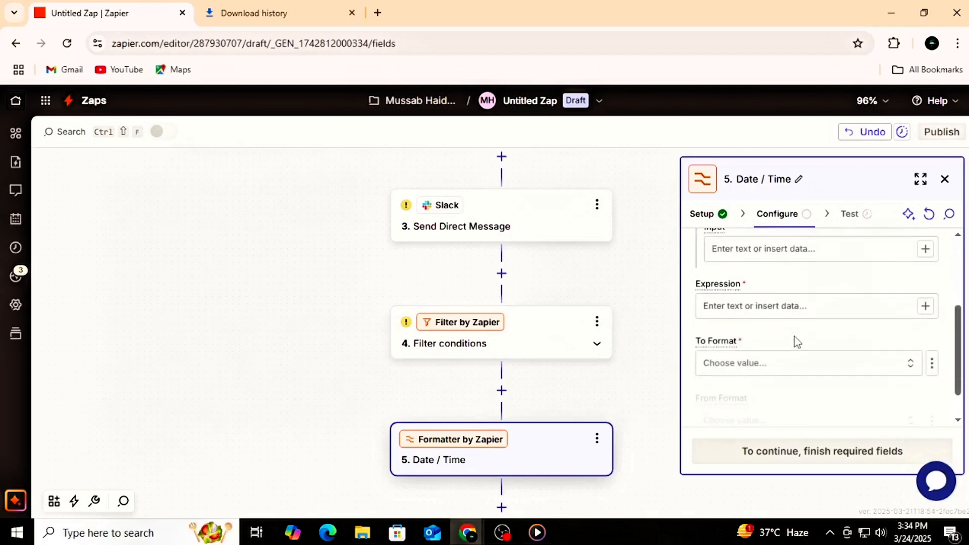
{"action": "scroll", "coordinate": [796, 338], "scroll_direction": "up", "scroll_amount": 1}
{"action": "scroll", "coordinate": [796, 337], "scroll_direction": "down", "scroll_amount": 1}
{"action": "scroll", "coordinate": [797, 336], "scroll_direction": "down", "scroll_amount": 2}
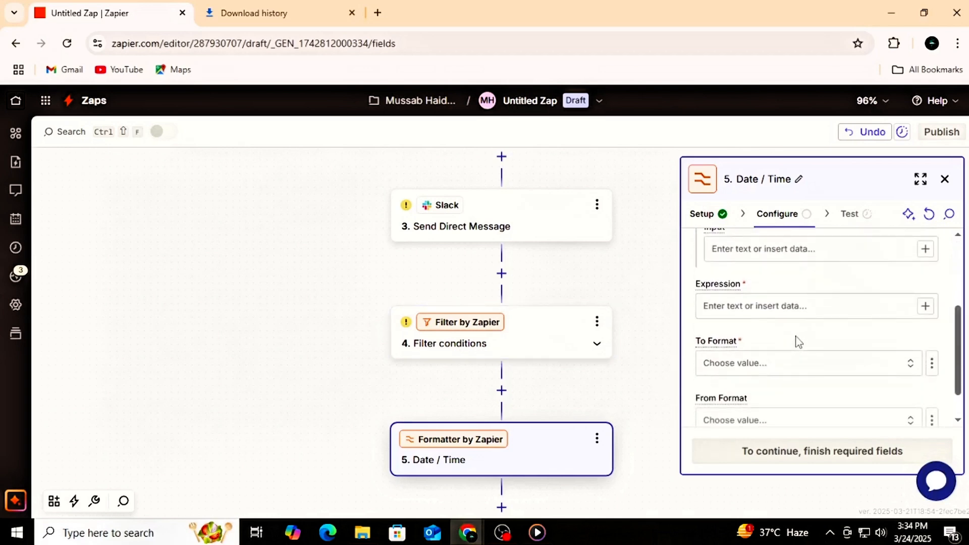
{"action": "left_click", "coordinate": [944, 180]}
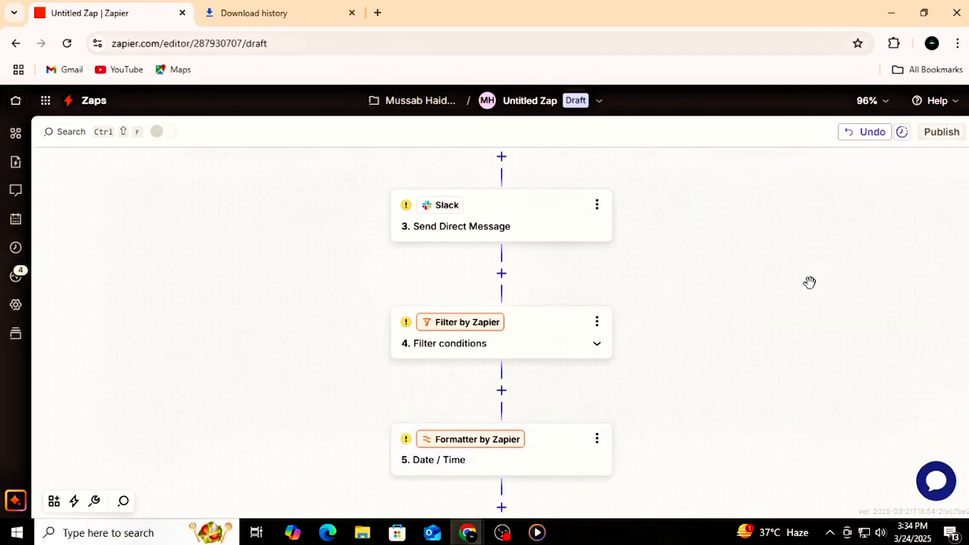
Step: View the apps and built-in tools available after the Formatter step, and look over the Zap's sequence of steps
{"action": "scroll", "coordinate": [809, 282], "scroll_direction": "down", "scroll_amount": 2}
{"action": "left_click", "coordinate": [502, 400]}
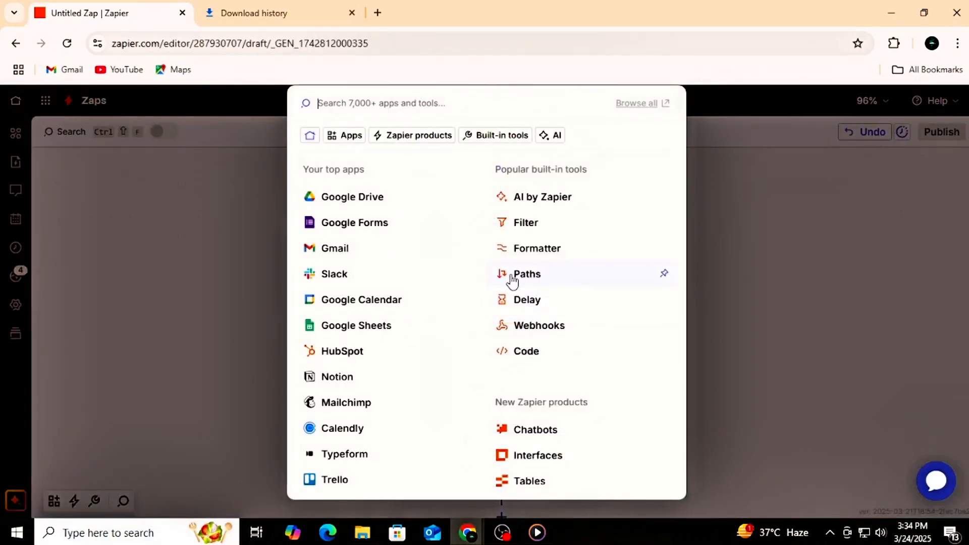
{"action": "left_click", "coordinate": [711, 275]}
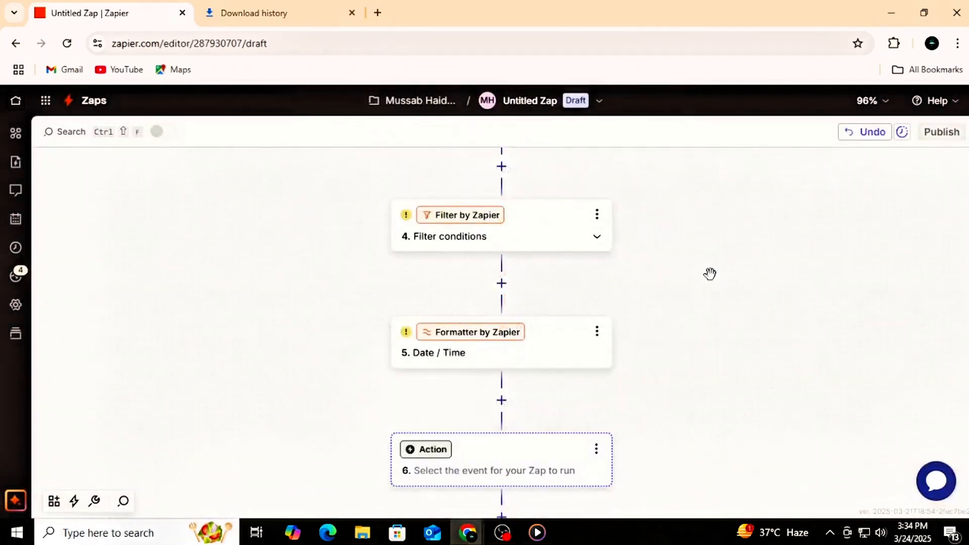
{"action": "scroll", "coordinate": [710, 274], "scroll_direction": "up", "scroll_amount": 6}
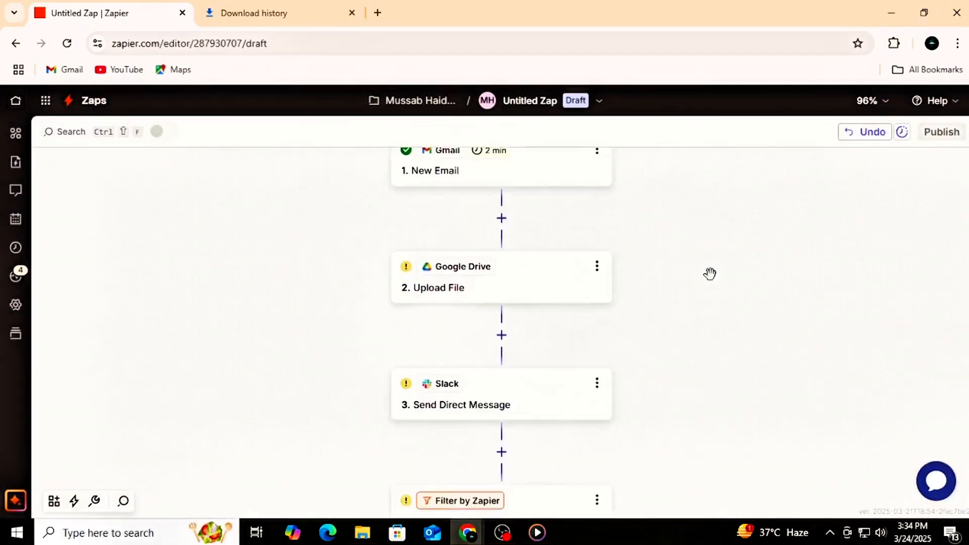
{"action": "scroll", "coordinate": [709, 274], "scroll_direction": "down", "scroll_amount": 1}
{"action": "scroll", "coordinate": [709, 274], "scroll_direction": "down", "scroll_amount": 3}
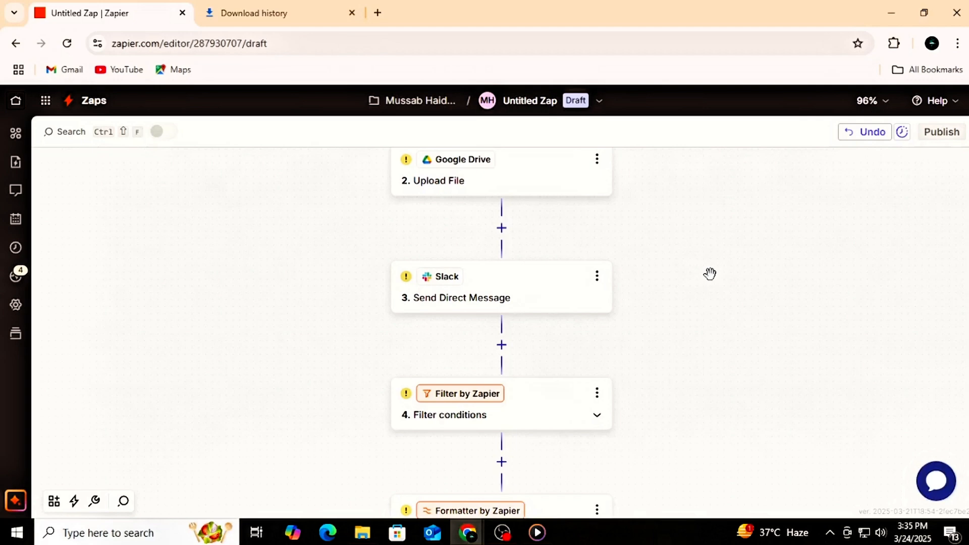
Step: Add a Paths step directly after the Date / Time formatter to split the Zap into branches
{"action": "scroll", "coordinate": [709, 274], "scroll_direction": "down", "scroll_amount": 5}
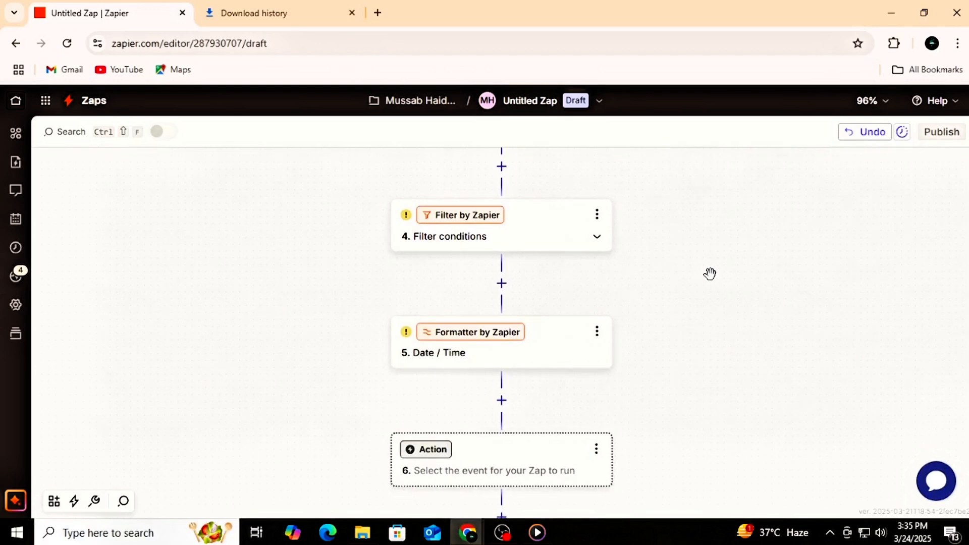
{"action": "left_click", "coordinate": [501, 400]}
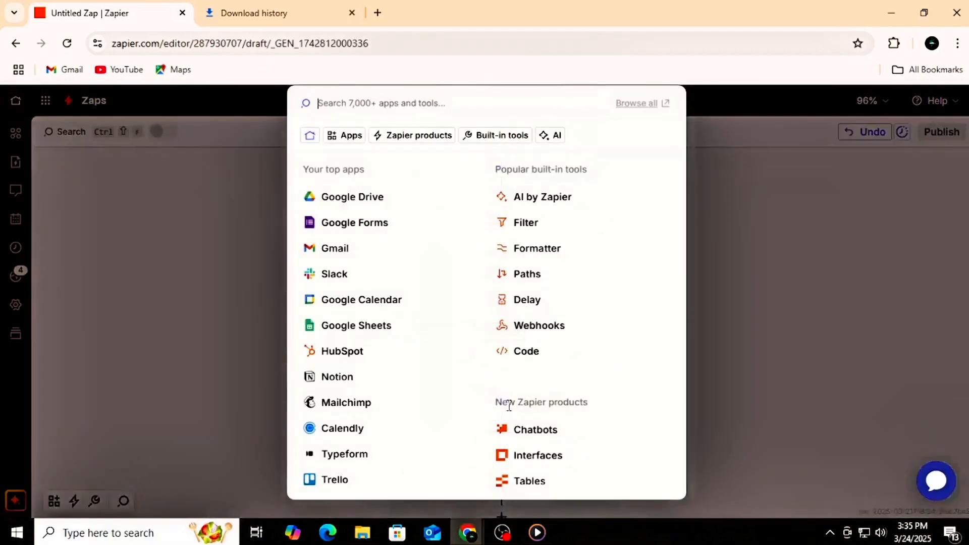
{"action": "left_click", "coordinate": [514, 271]}
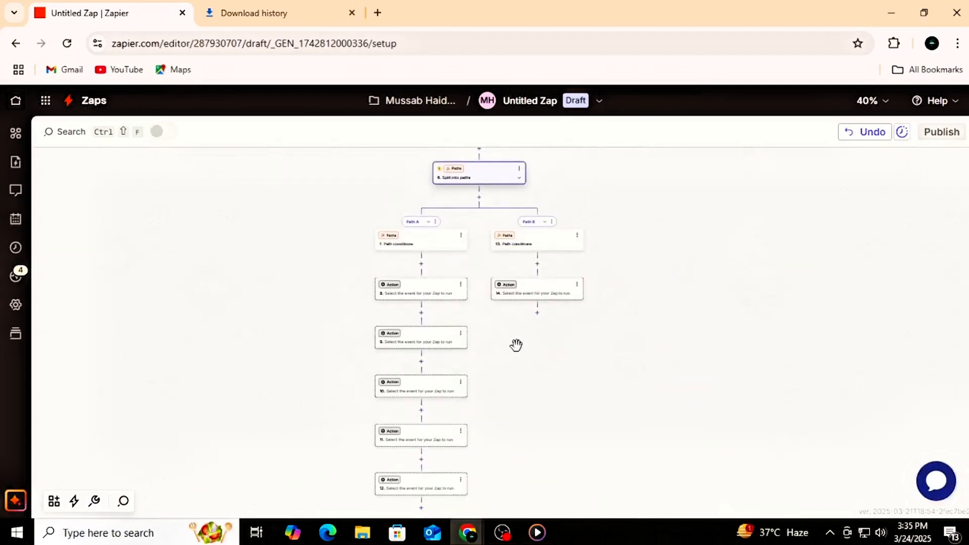
Step: Examine the Path A and Path B branches, including their path conditions and the empty action steps beneath them
{"action": "scroll", "coordinate": [516, 346], "scroll_direction": "up", "scroll_amount": 3}
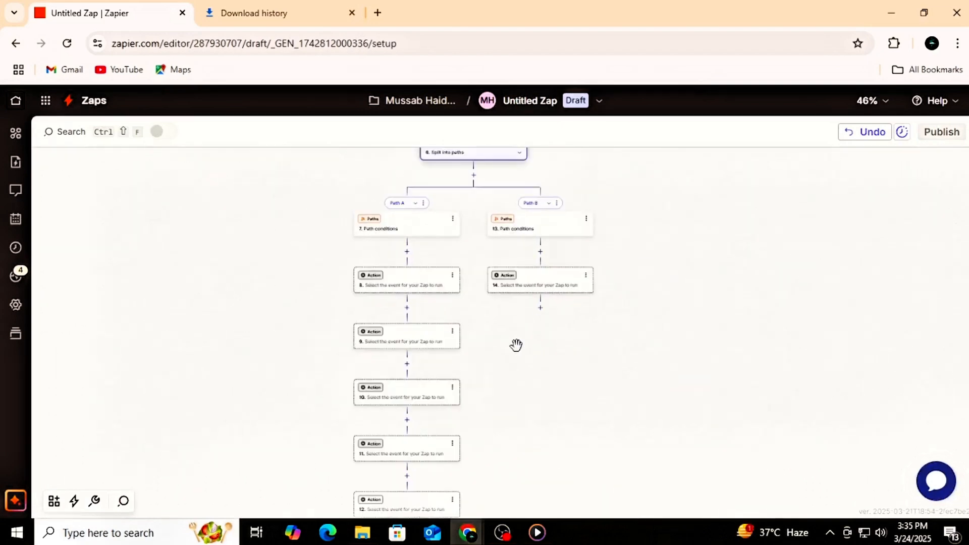
{"action": "left_click_drag", "start_coordinate": [507, 343], "coordinate": [522, 398]}
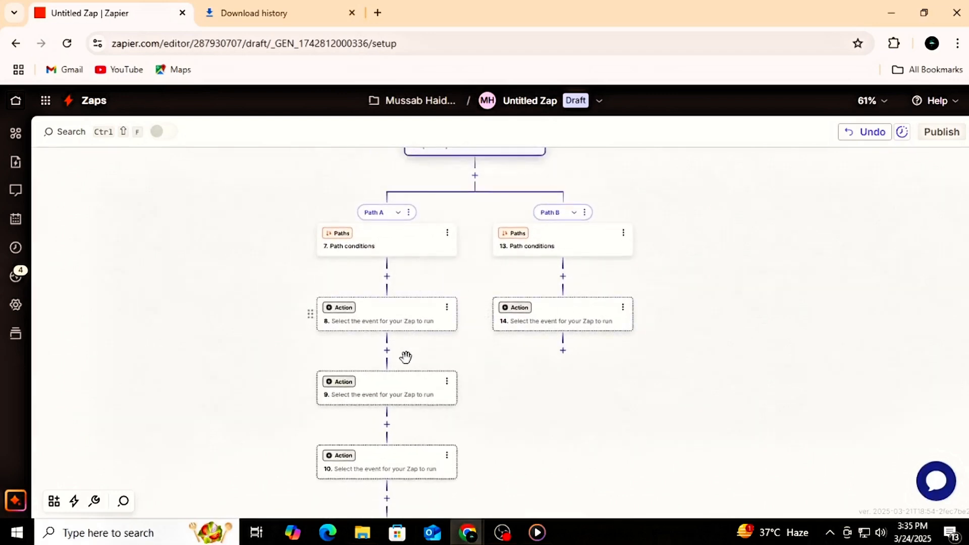
{"action": "left_click_drag", "start_coordinate": [511, 411], "coordinate": [588, 411]}
{"action": "scroll", "coordinate": [588, 411], "scroll_direction": "down", "scroll_amount": 3}
{"action": "scroll", "coordinate": [589, 412], "scroll_direction": "down", "scroll_amount": 4}
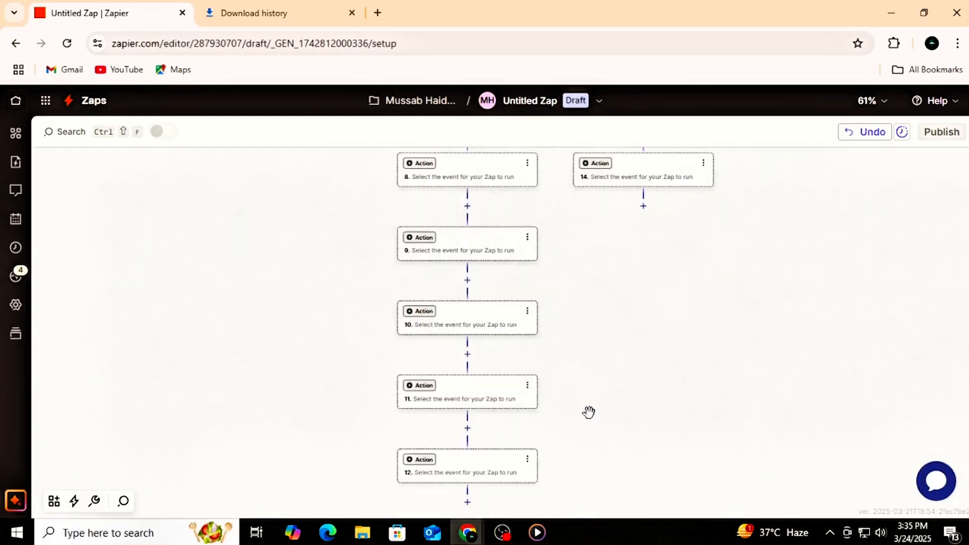
{"action": "scroll", "coordinate": [590, 413], "scroll_direction": "up", "scroll_amount": 8}
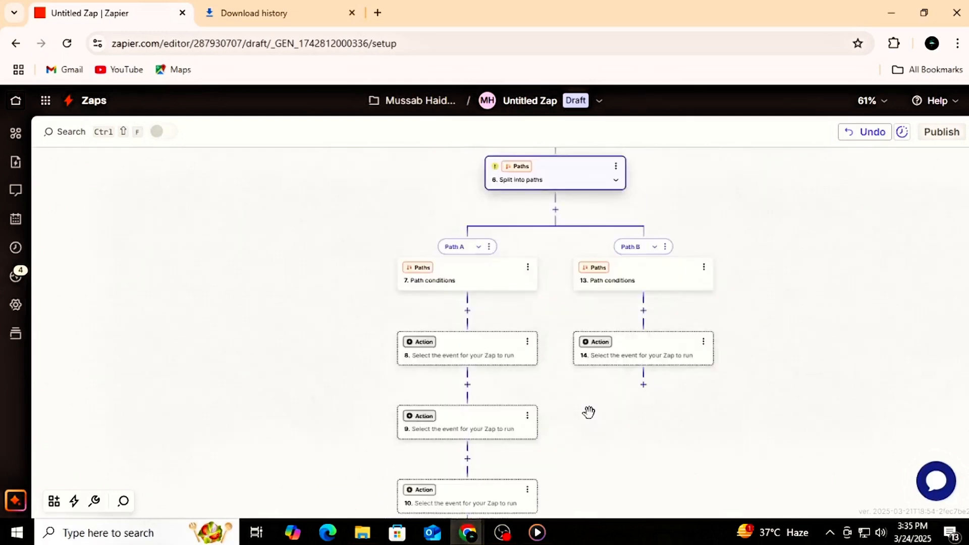
{"action": "left_click_drag", "start_coordinate": [588, 412], "coordinate": [503, 424]}
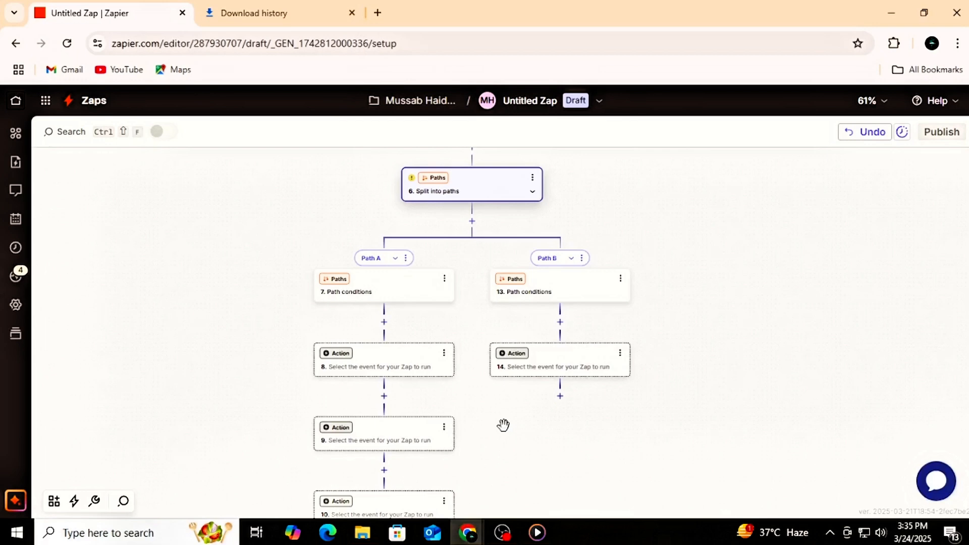
{"action": "scroll", "coordinate": [478, 281], "scroll_direction": "up", "scroll_amount": 1}
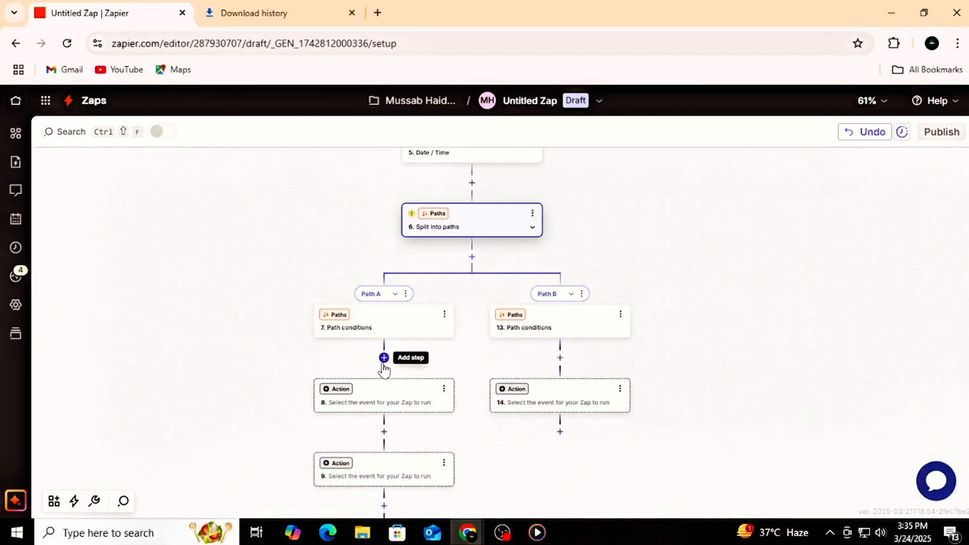
Step: Add blank action steps in Path A below its path conditions and below step 8, leaving their apps unselected
{"action": "left_click", "coordinate": [383, 359]}
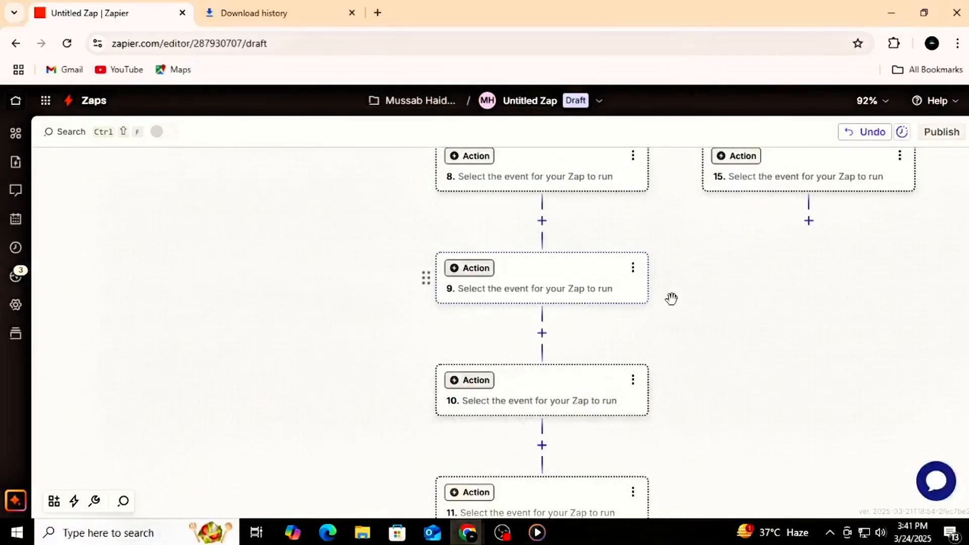
{"action": "scroll", "coordinate": [753, 308], "scroll_direction": "up", "scroll_amount": 1}
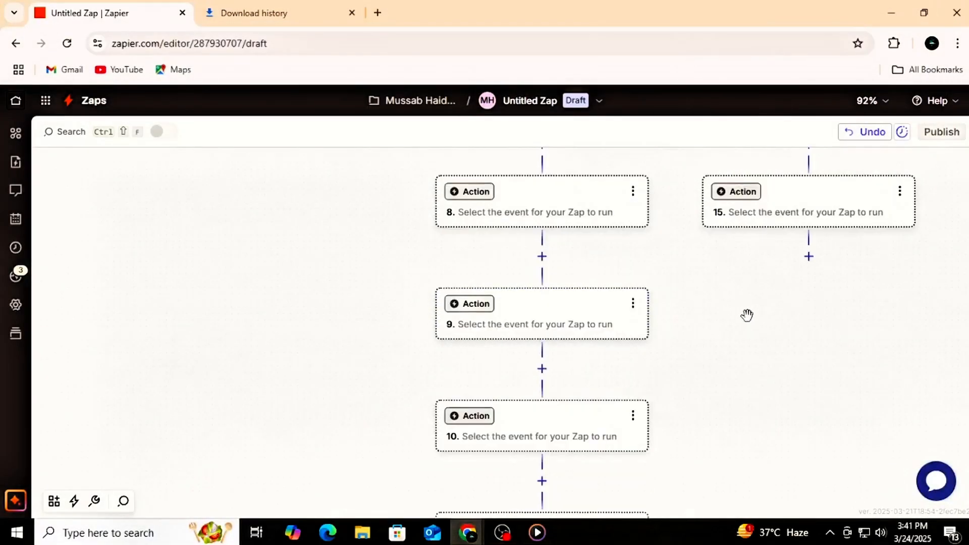
{"action": "left_click", "coordinate": [542, 256]}
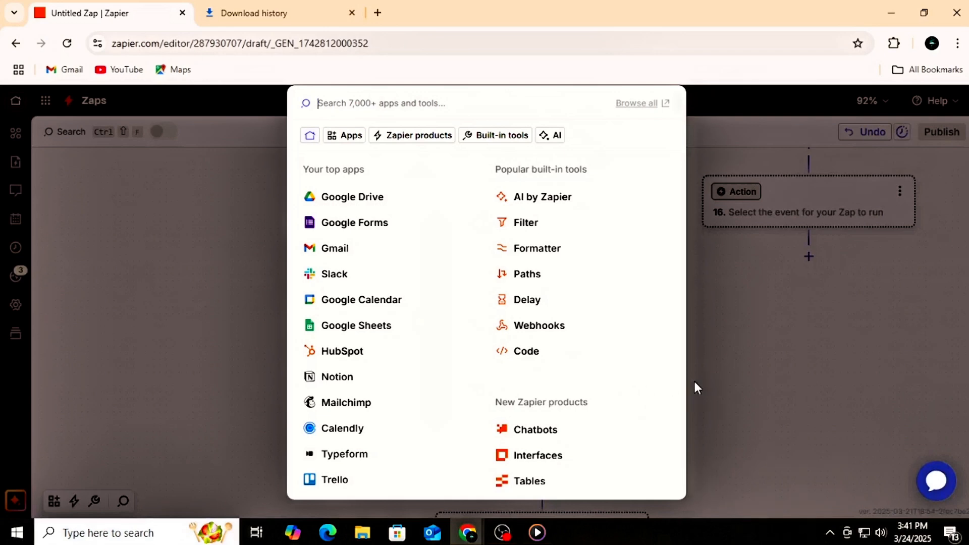
{"action": "left_click", "coordinate": [708, 377]}
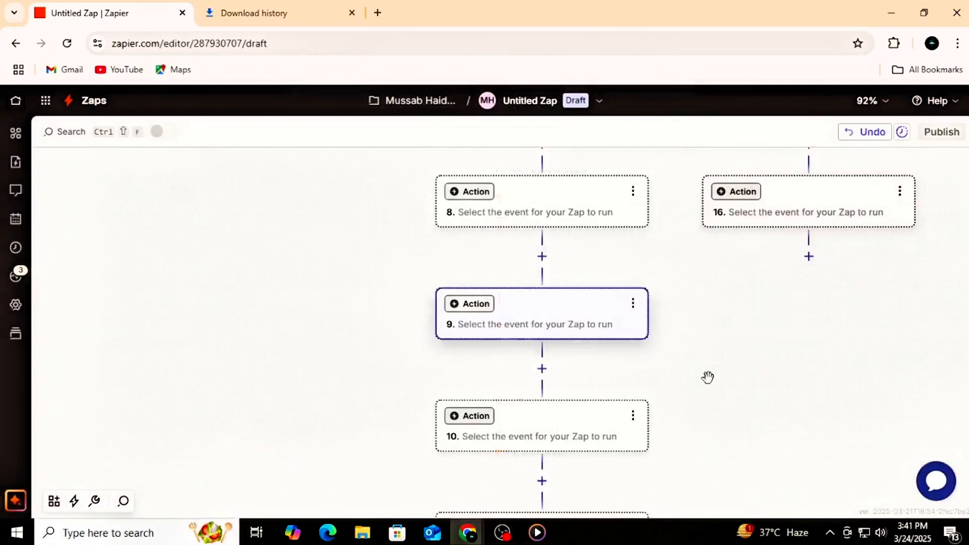
Step: Add an error handler to the Google Drive Upload File step and look over its Success and Error branches
{"action": "scroll", "coordinate": [708, 377], "scroll_direction": "up", "scroll_amount": 15}
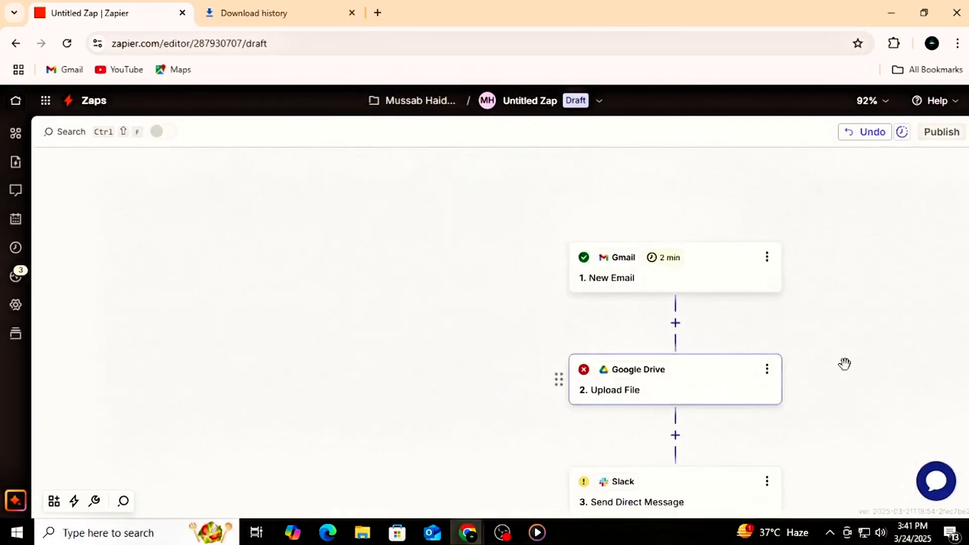
{"action": "left_click_drag", "start_coordinate": [843, 363], "coordinate": [722, 343]}
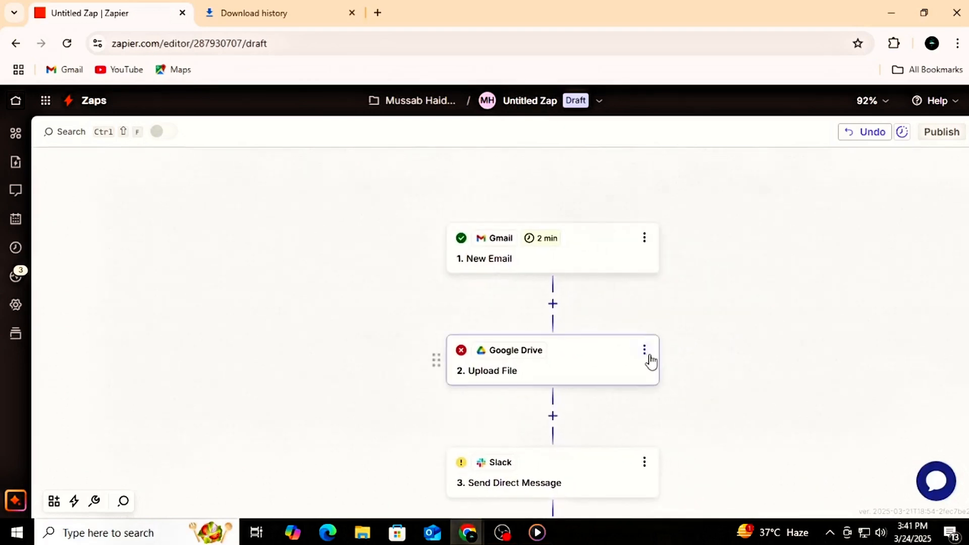
{"action": "left_click", "coordinate": [644, 350]}
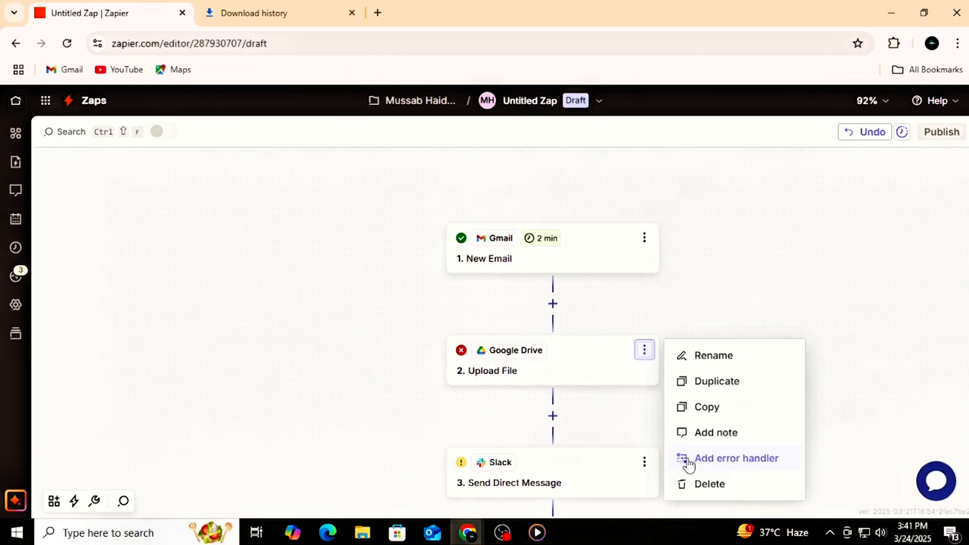
{"action": "left_click", "coordinate": [743, 458]}
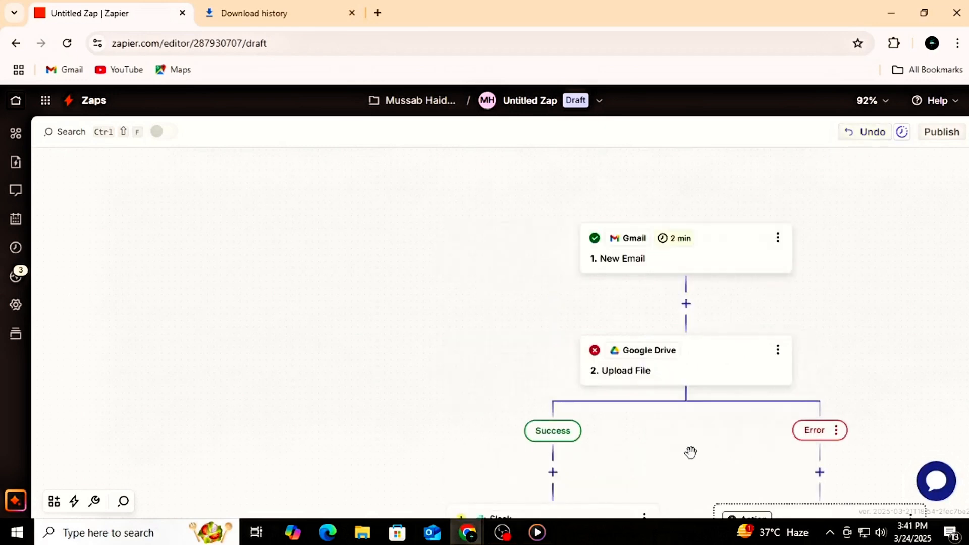
{"action": "scroll", "coordinate": [807, 317], "scroll_direction": "down", "scroll_amount": 2}
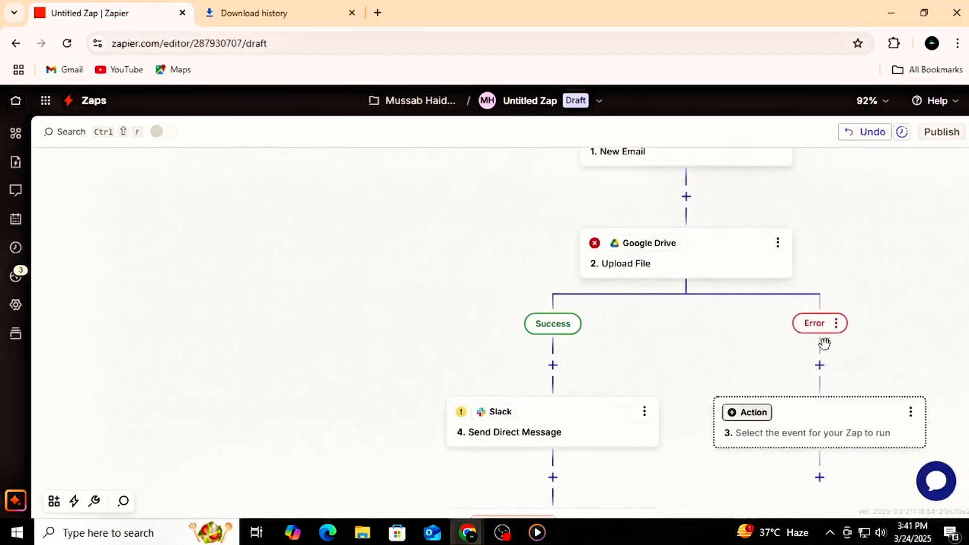
{"action": "mouse_move", "coordinate": [823, 324]}
{"action": "scroll", "coordinate": [670, 380], "scroll_direction": "down", "scroll_amount": 1}
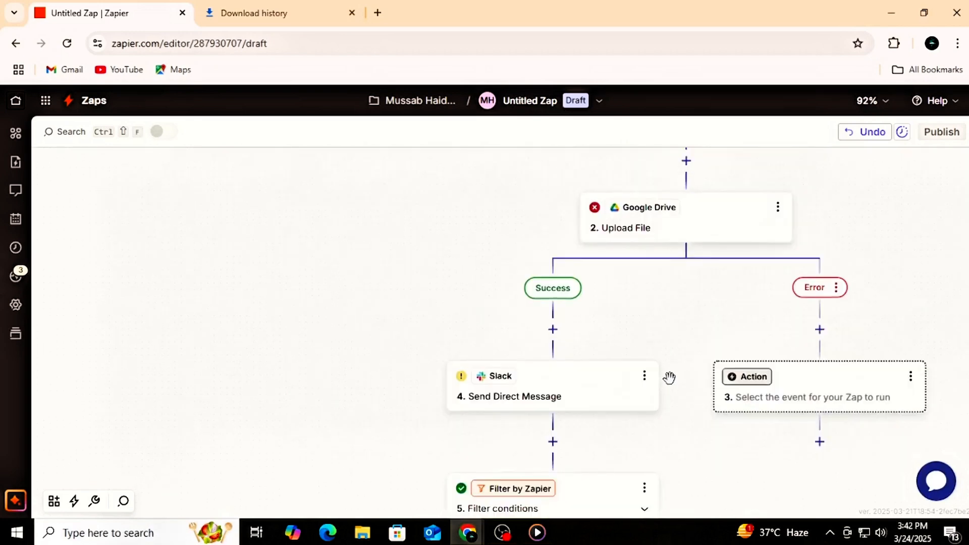
Step: Add a blank action step below step 10 in Path A, view the available built-in tools and close the chooser
{"action": "scroll", "coordinate": [669, 377], "scroll_direction": "down", "scroll_amount": 6}
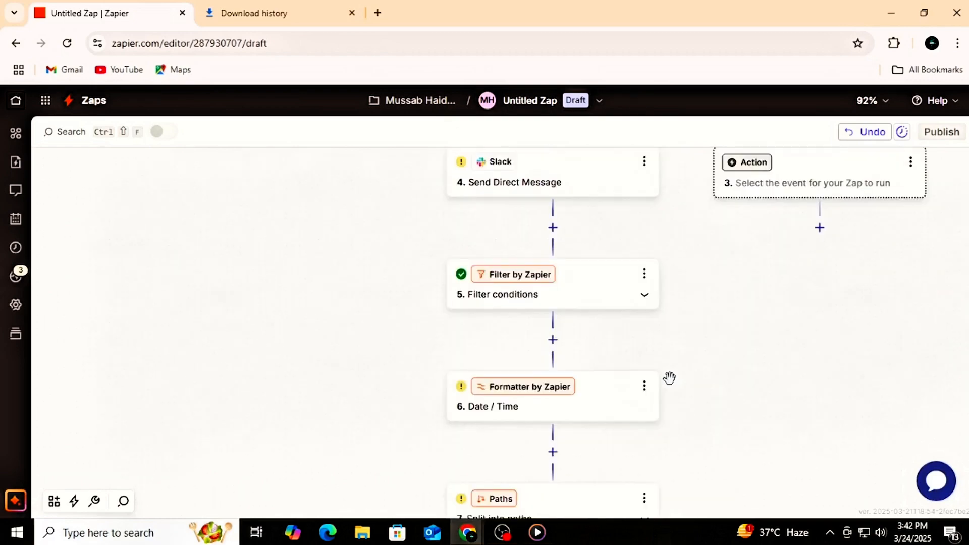
{"action": "scroll", "coordinate": [669, 377], "scroll_direction": "down", "scroll_amount": 5}
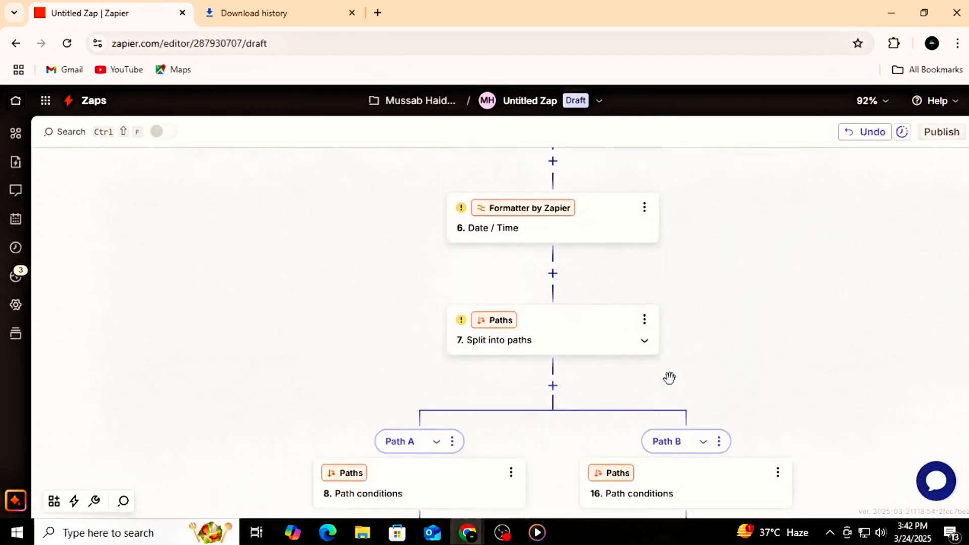
{"action": "scroll", "coordinate": [669, 378], "scroll_direction": "down", "scroll_amount": 14}
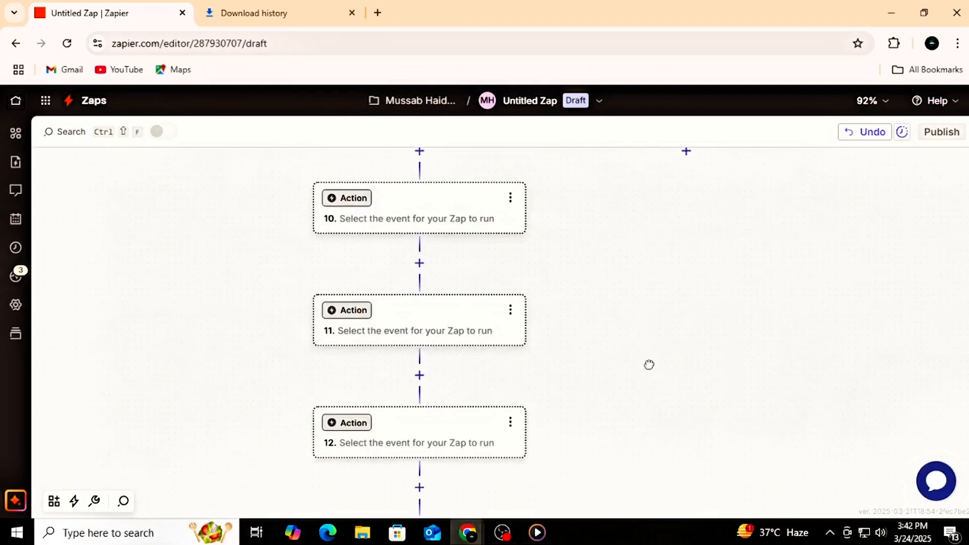
{"action": "left_click_drag", "start_coordinate": [649, 365], "coordinate": [789, 353]}
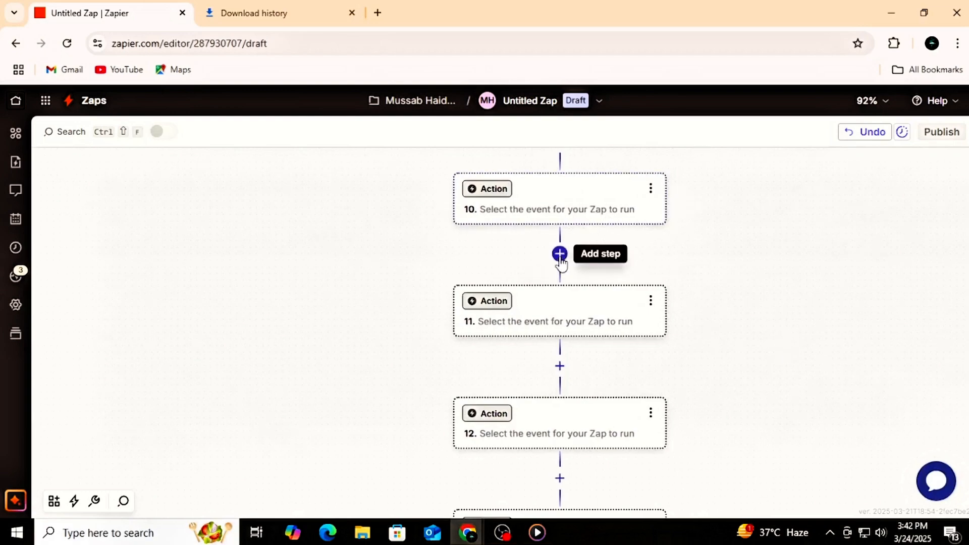
{"action": "left_click", "coordinate": [559, 254]}
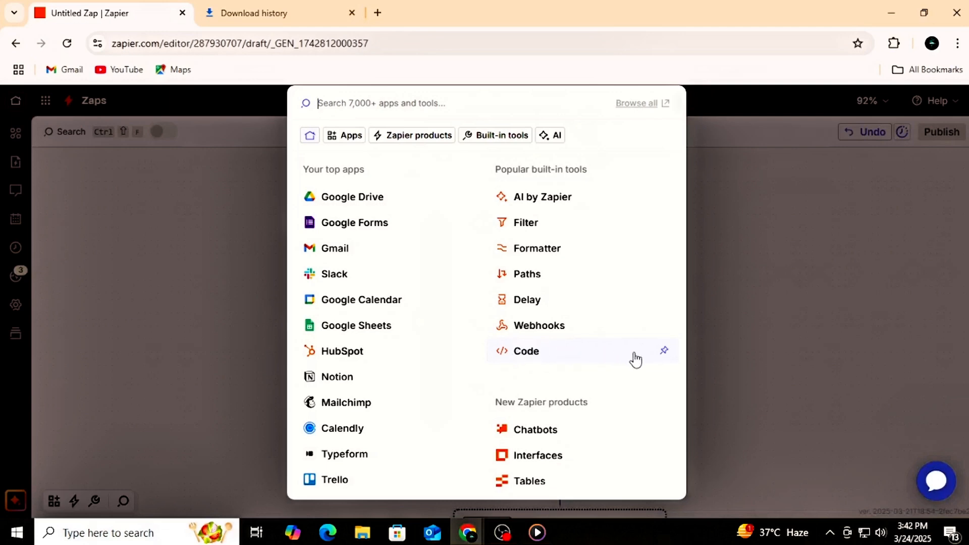
{"action": "left_click", "coordinate": [737, 385]}
{"action": "left_click_drag", "start_coordinate": [735, 384], "coordinate": [712, 383]}
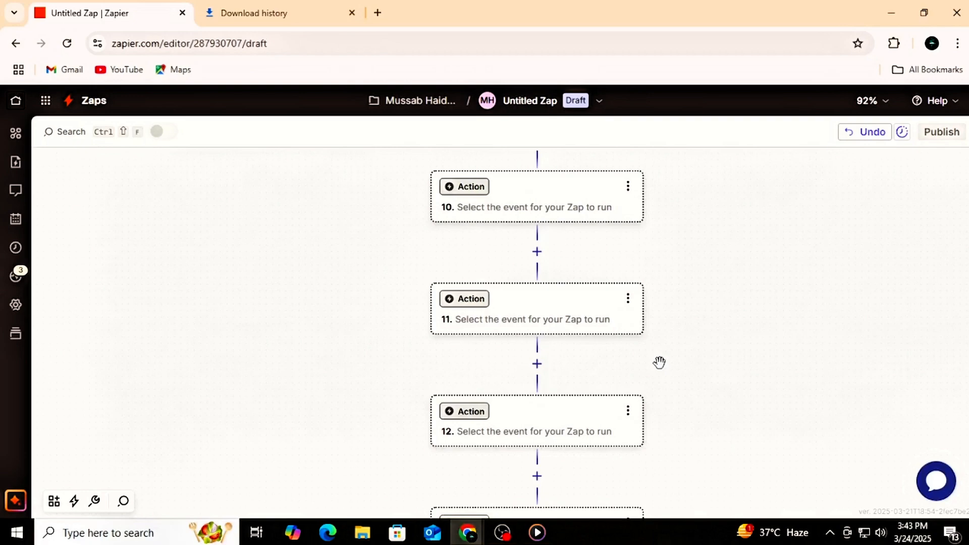
Step: Add a Code by Zapier step below step 11 in Path A with Run Python as its action event, and continue to its configuration
{"action": "left_click", "coordinate": [537, 363]}
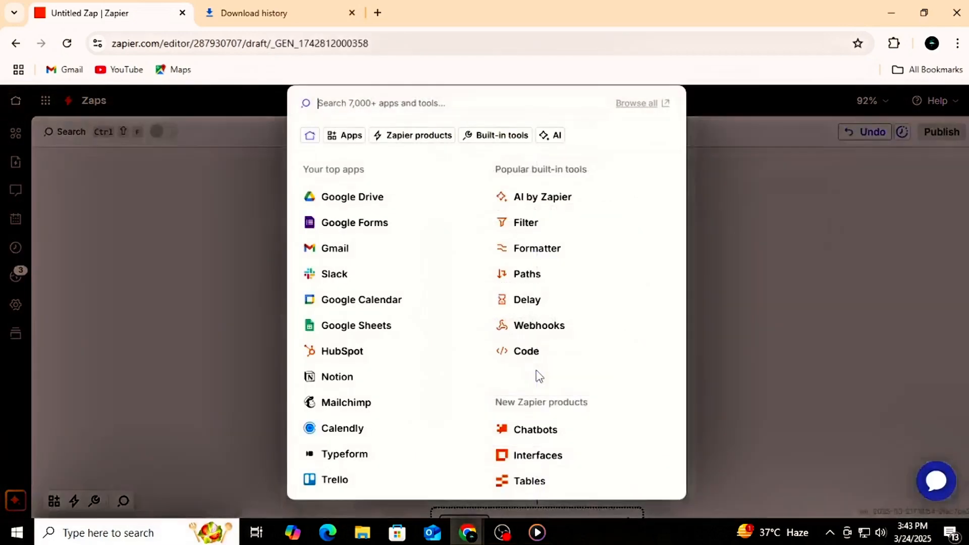
{"action": "left_click", "coordinate": [513, 357]}
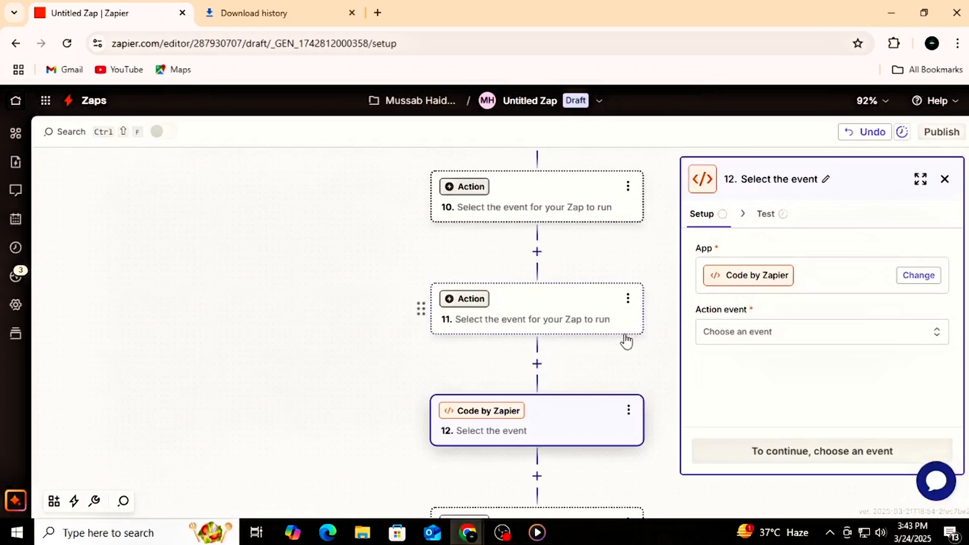
{"action": "left_click", "coordinate": [716, 336]}
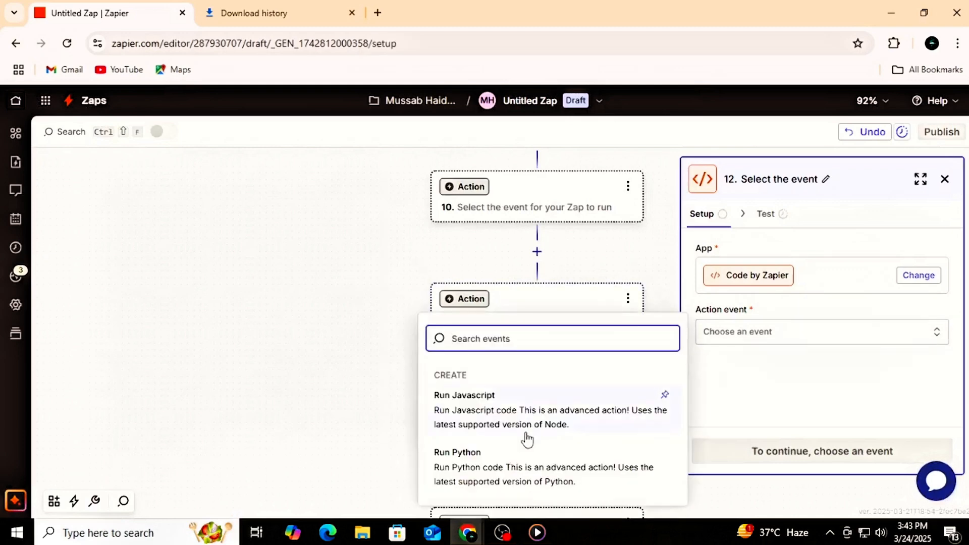
{"action": "left_click", "coordinate": [510, 475]}
{"action": "left_click", "coordinate": [790, 454]}
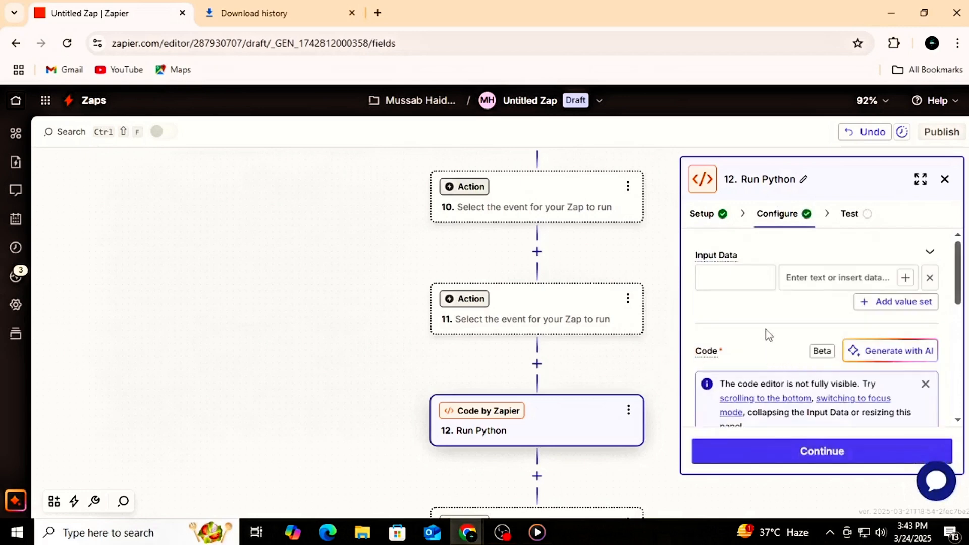
Step: Insert the Gmail Body Plain field as the Run Python step's Input Data value and view its code field
{"action": "scroll", "coordinate": [763, 338], "scroll_direction": "down", "scroll_amount": 1}
{"action": "scroll", "coordinate": [766, 328], "scroll_direction": "up", "scroll_amount": 1}
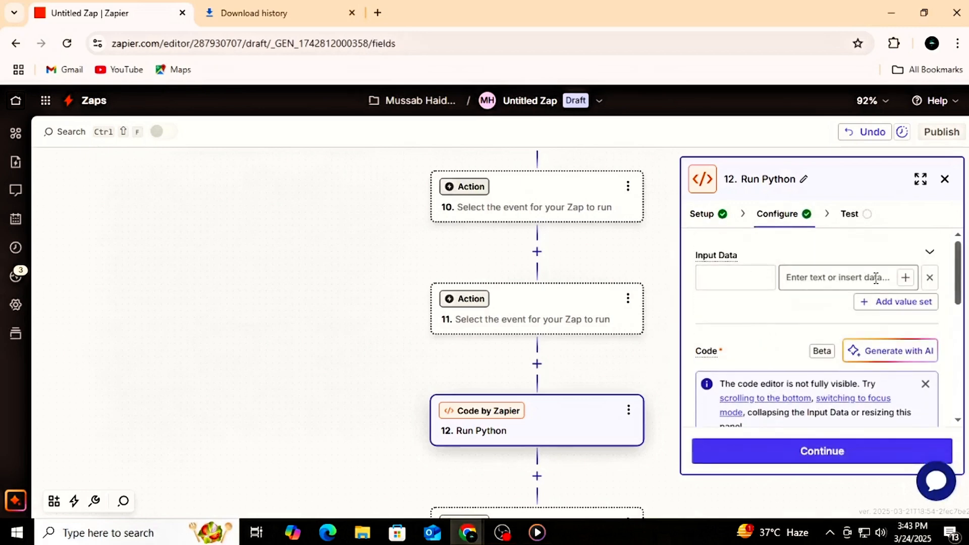
{"action": "left_click", "coordinate": [906, 278]}
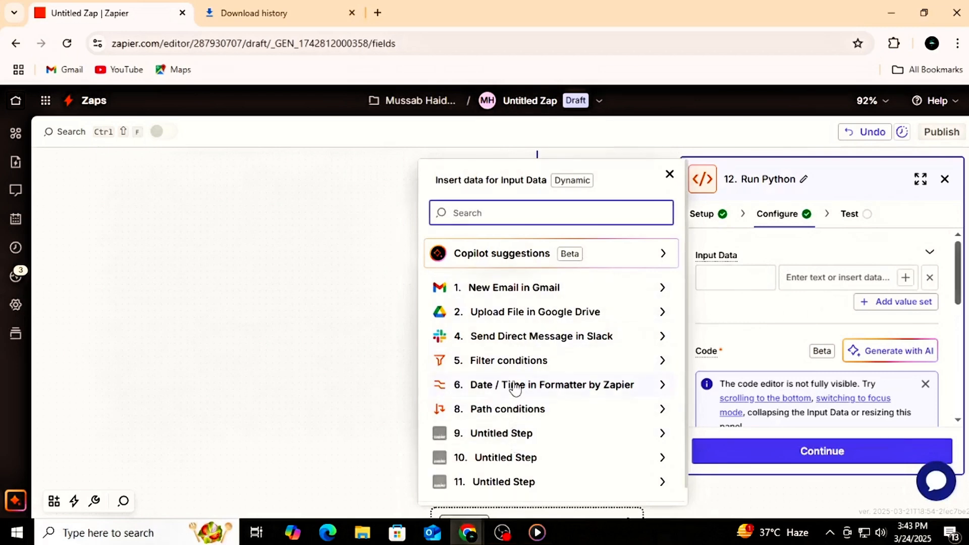
{"action": "left_click", "coordinate": [512, 301]}
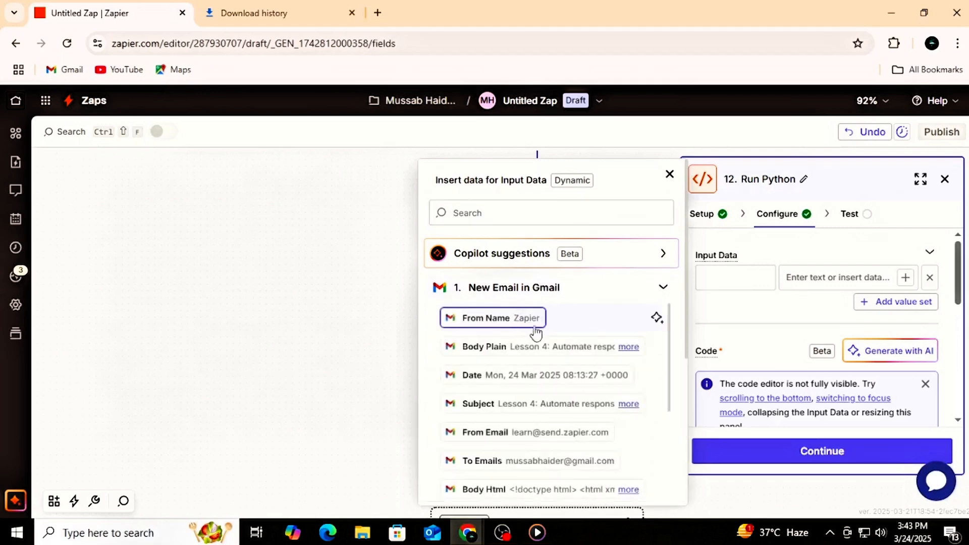
{"action": "left_click", "coordinate": [540, 353]}
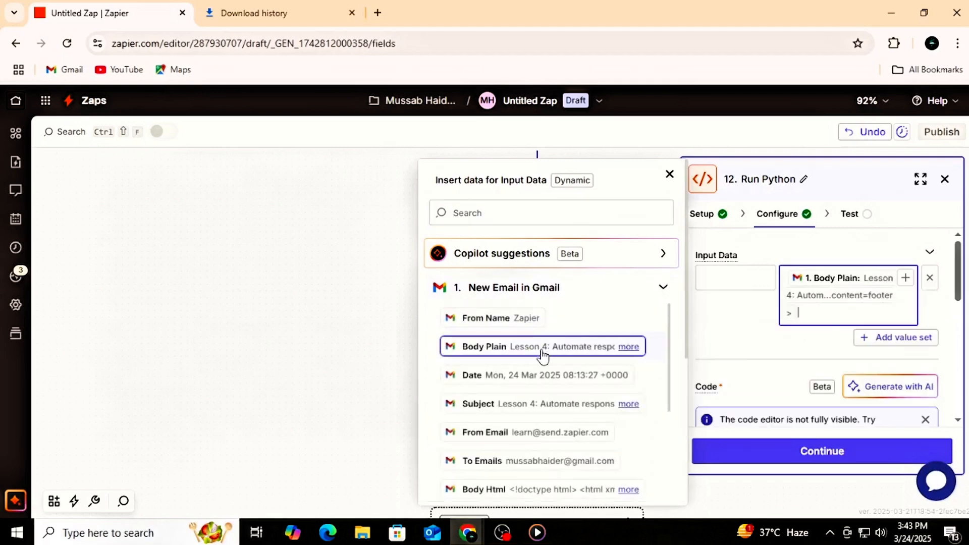
{"action": "left_click", "coordinate": [714, 313]}
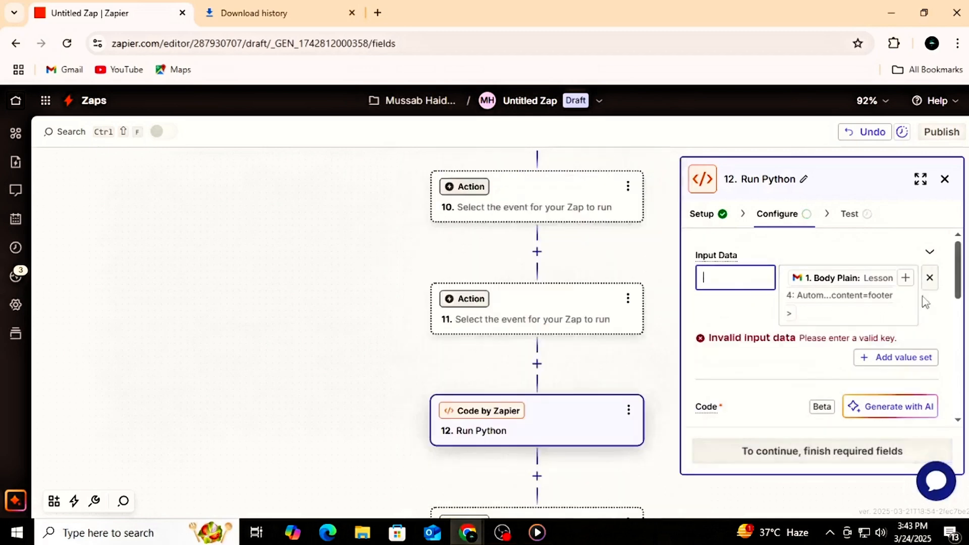
{"action": "scroll", "coordinate": [791, 386], "scroll_direction": "down", "scroll_amount": 3}
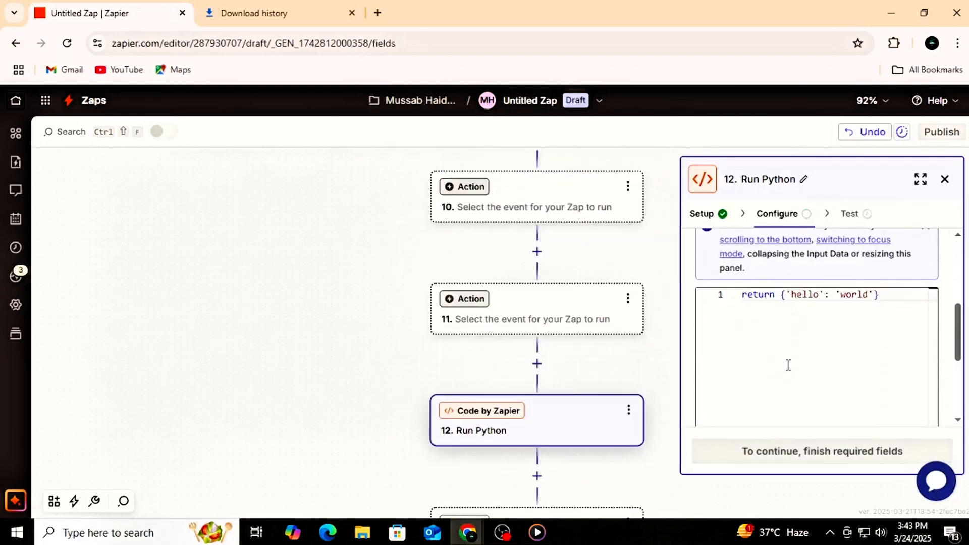
Step: Dismiss the notice about the code editor's visibility above the Run Python step's code field
{"action": "scroll", "coordinate": [840, 317], "scroll_direction": "up", "scroll_amount": 2}
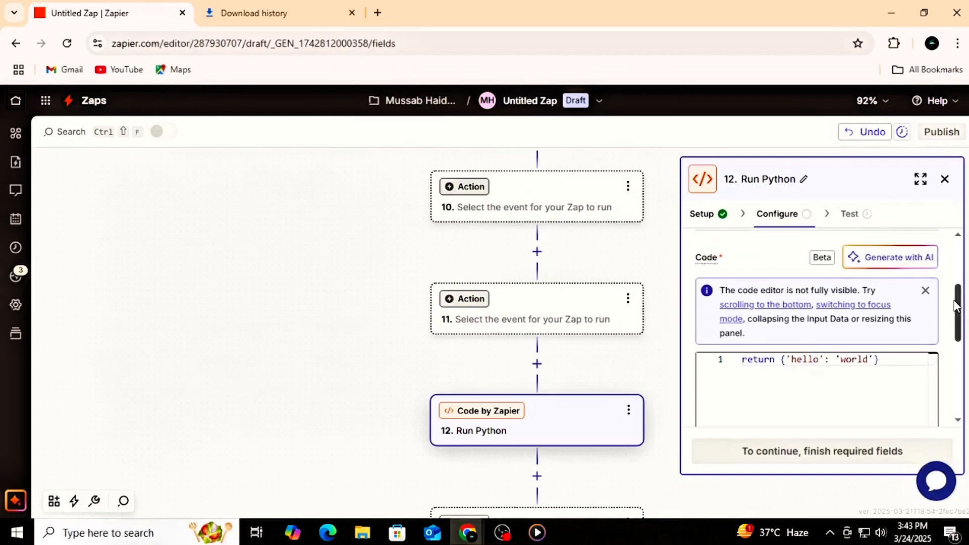
{"action": "left_click", "coordinate": [926, 292]}
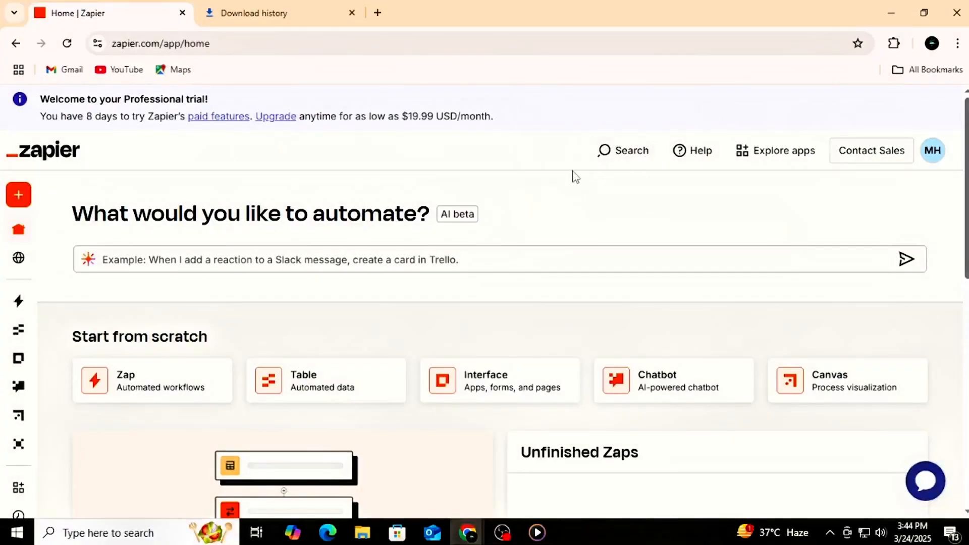
Step: Open the full template library from the home page's Popular templates section and look through the templates by use case
{"action": "scroll", "coordinate": [555, 176], "scroll_direction": "down", "scroll_amount": 2}
{"action": "scroll", "coordinate": [555, 177], "scroll_direction": "down", "scroll_amount": 8}
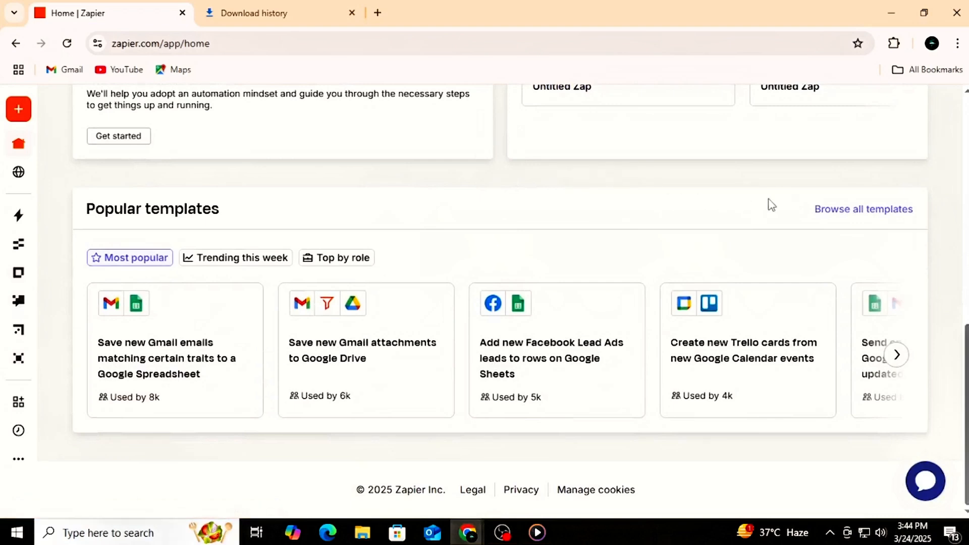
{"action": "left_click", "coordinate": [831, 212]}
{"action": "left_click", "coordinate": [923, 132]}
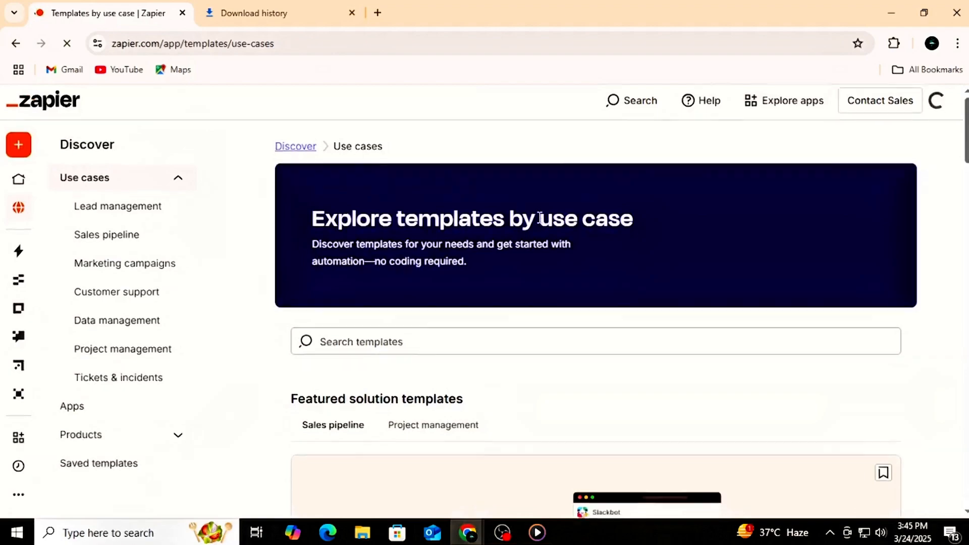
{"action": "scroll", "coordinate": [539, 217], "scroll_direction": "down", "scroll_amount": 12}
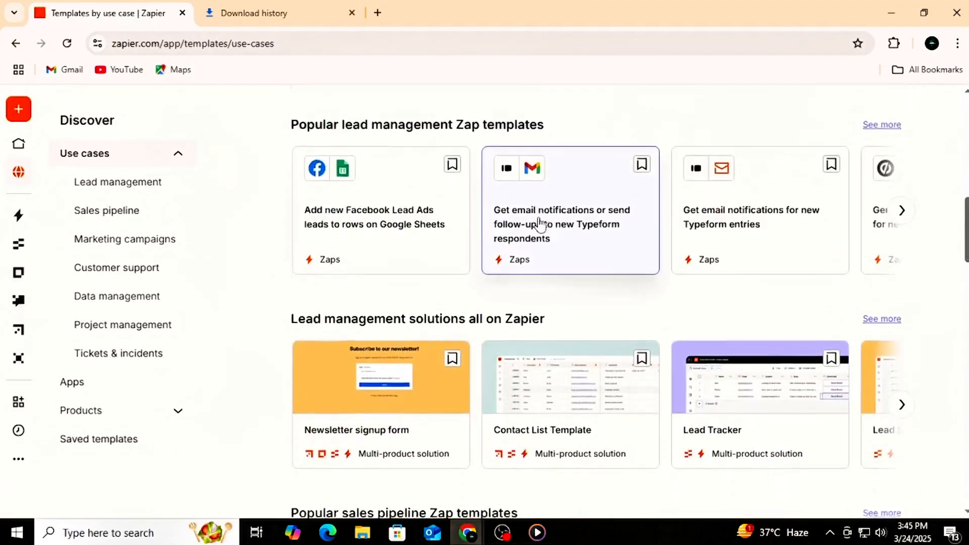
{"action": "scroll", "coordinate": [541, 222], "scroll_direction": "down", "scroll_amount": 10}
{"action": "scroll", "coordinate": [540, 222], "scroll_direction": "up", "scroll_amount": 16}
{"action": "scroll", "coordinate": [543, 227], "scroll_direction": "up", "scroll_amount": 8}
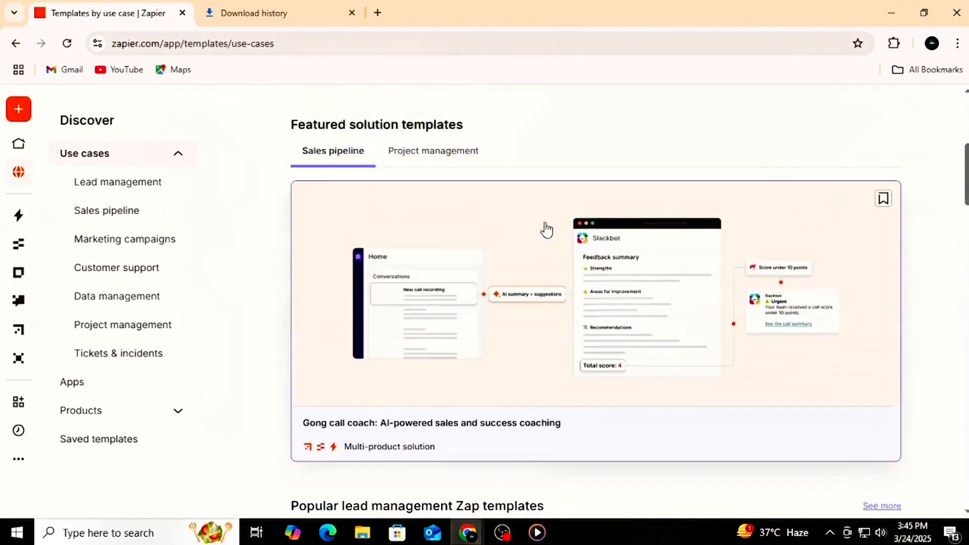
Step: Open the app directory and look through the most popular integrations, loading more apps three times
{"action": "left_click", "coordinate": [707, 160]}
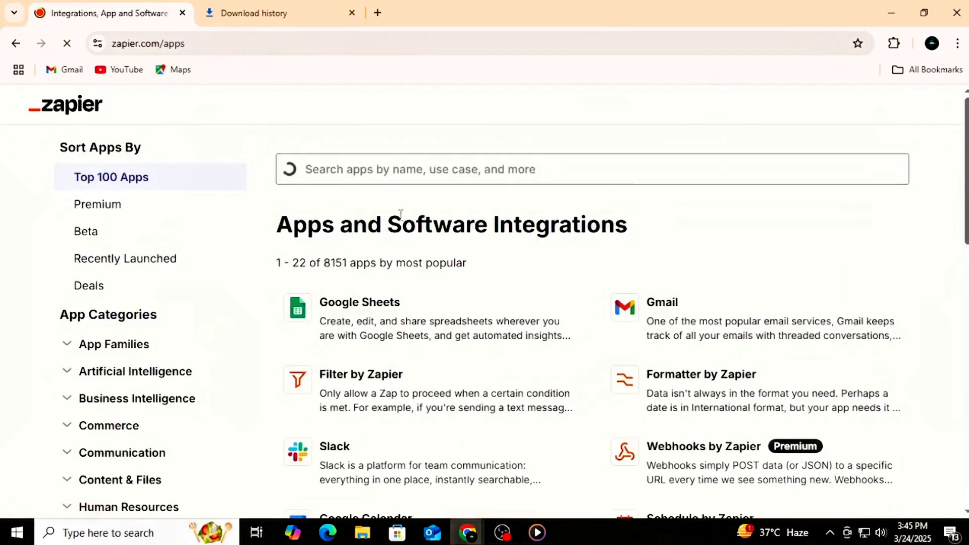
{"action": "scroll", "coordinate": [401, 214], "scroll_direction": "down", "scroll_amount": 9}
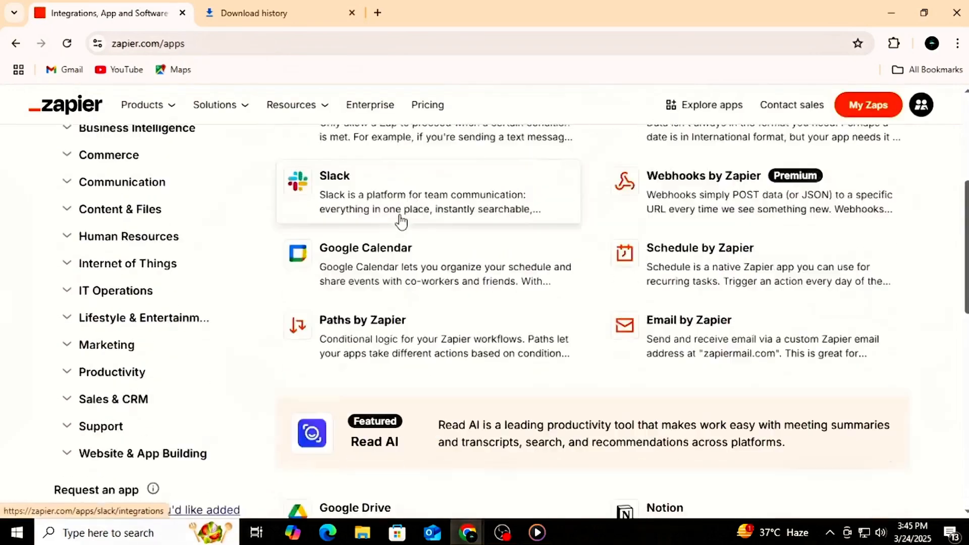
{"action": "scroll", "coordinate": [401, 220], "scroll_direction": "down", "scroll_amount": 8}
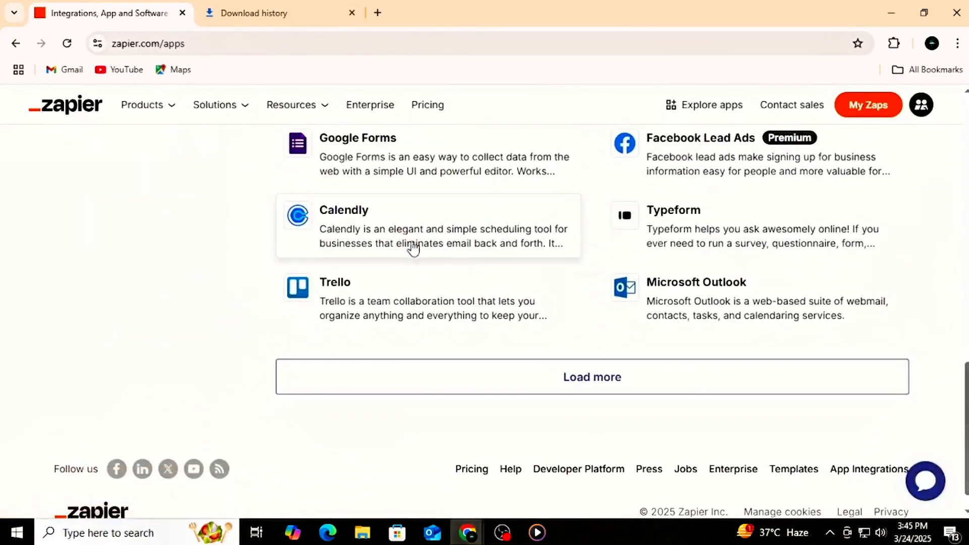
{"action": "left_click", "coordinate": [435, 378]}
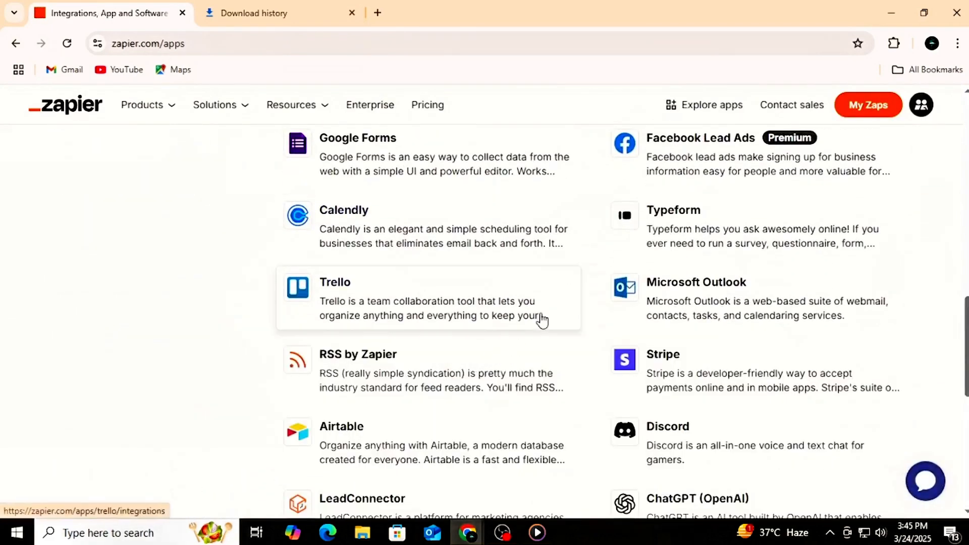
{"action": "scroll", "coordinate": [543, 320], "scroll_direction": "down", "scroll_amount": 8}
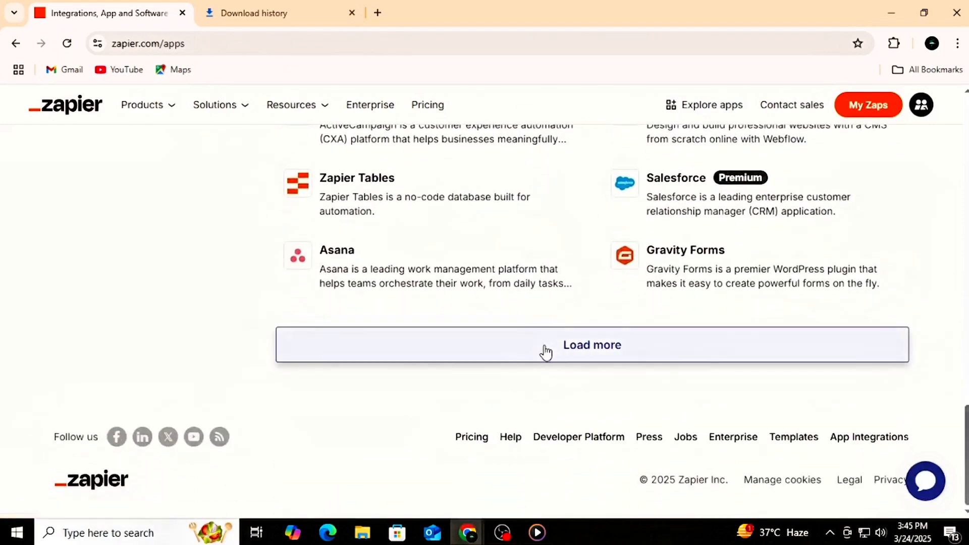
{"action": "left_click", "coordinate": [545, 353]}
{"action": "scroll", "coordinate": [545, 355], "scroll_direction": "down", "scroll_amount": 2}
{"action": "scroll", "coordinate": [546, 355], "scroll_direction": "down", "scroll_amount": 4}
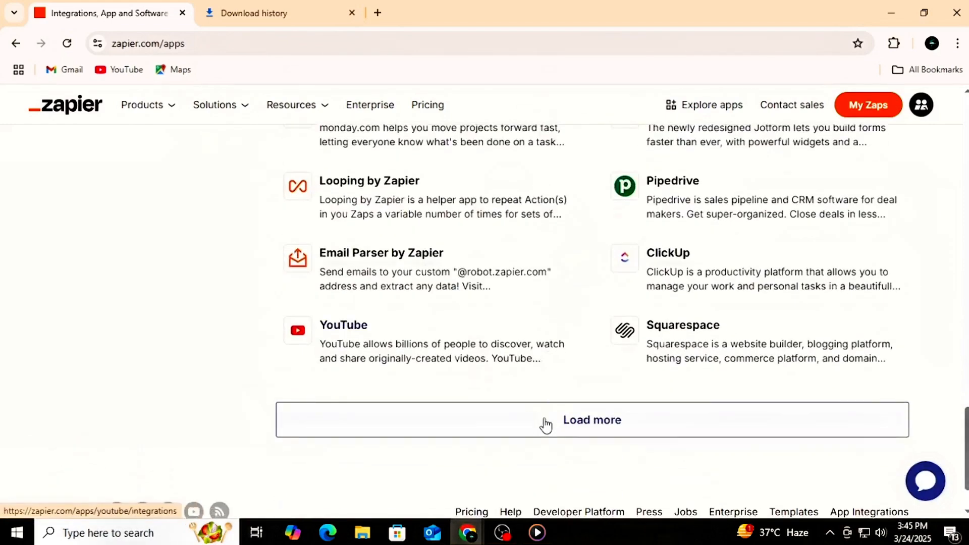
{"action": "left_click", "coordinate": [546, 425]}
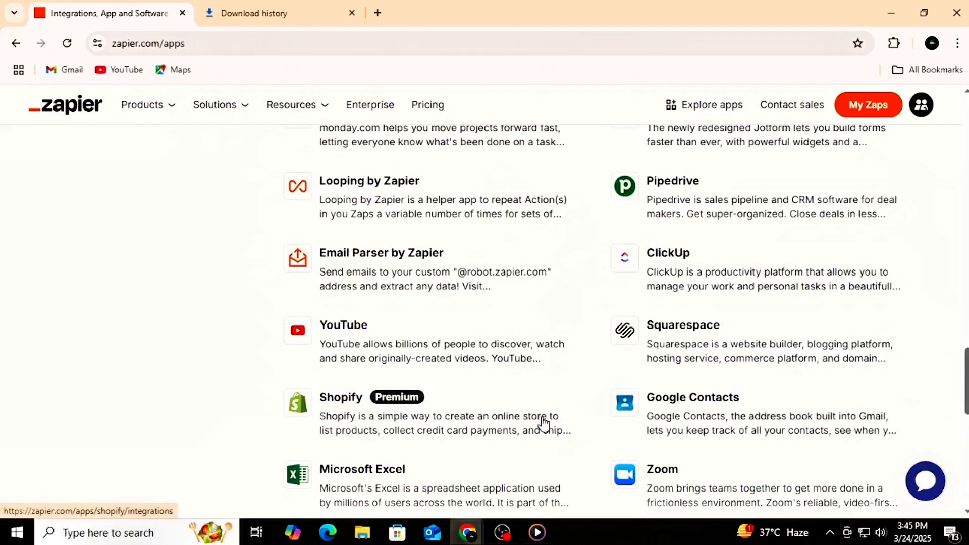
Step: Close the virtual assistant chat in the app directory and go back to the templates by use case page
{"action": "scroll", "coordinate": [544, 423], "scroll_direction": "up", "scroll_amount": 10}
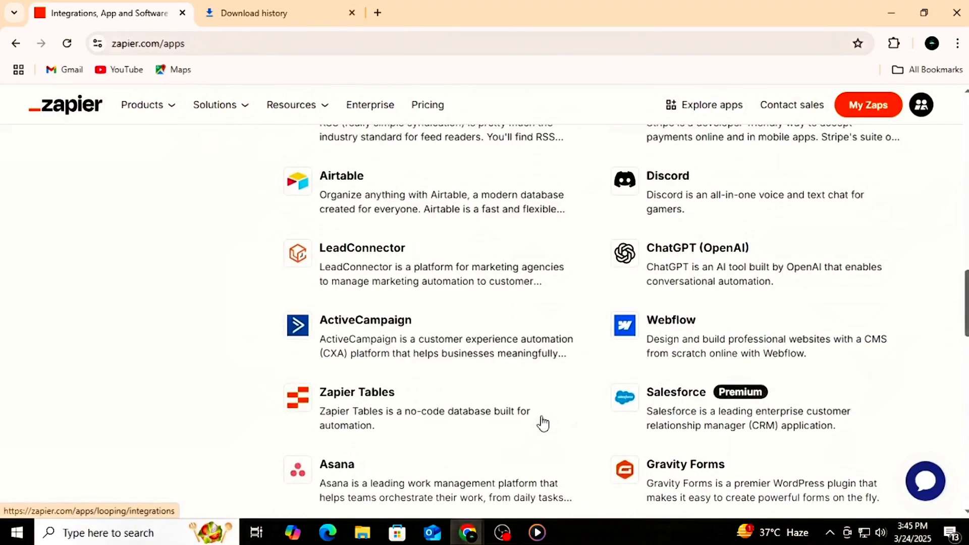
{"action": "scroll", "coordinate": [543, 423], "scroll_direction": "up", "scroll_amount": 15}
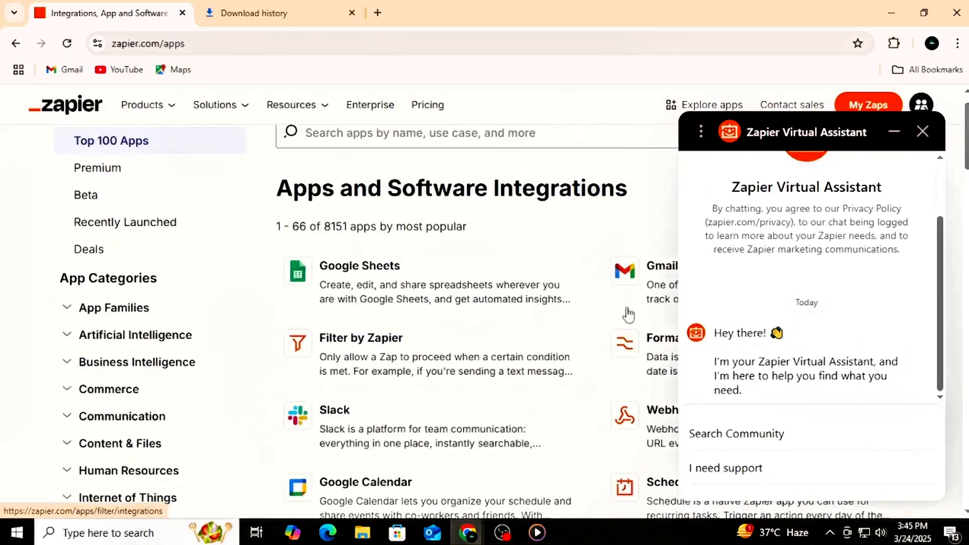
{"action": "left_click", "coordinate": [922, 131]}
{"action": "scroll", "coordinate": [537, 372], "scroll_direction": "up", "scroll_amount": 1}
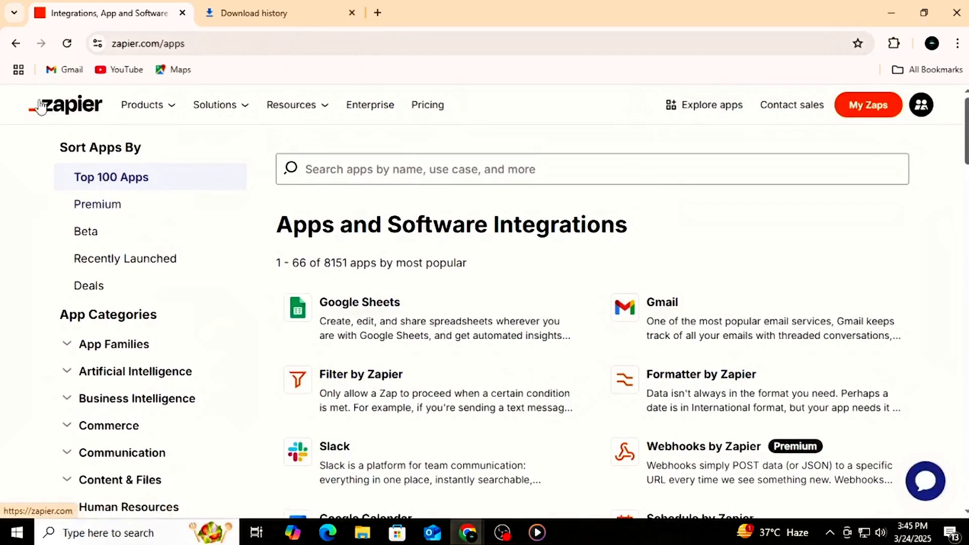
{"action": "left_click", "coordinate": [13, 44]}
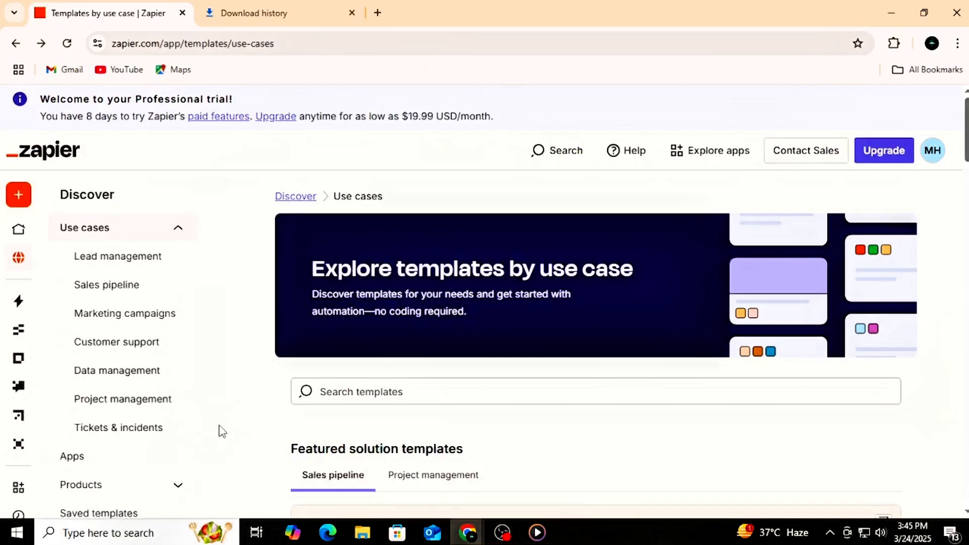
Step: Expand the Products category of the template library, open the Tables templates and look through them
{"action": "scroll", "coordinate": [222, 432], "scroll_direction": "down", "scroll_amount": 1}
{"action": "left_click", "coordinate": [179, 415]}
{"action": "scroll", "coordinate": [179, 426], "scroll_direction": "down", "scroll_amount": 3}
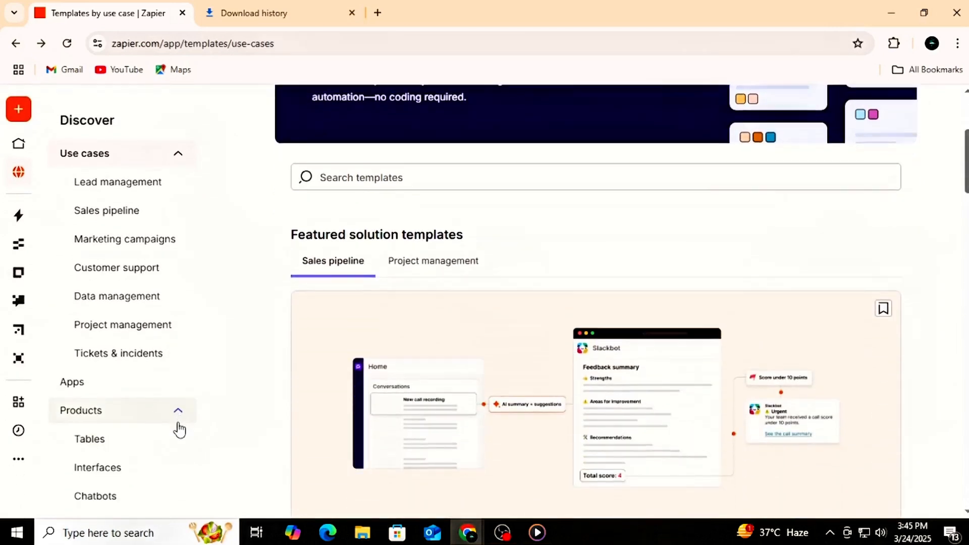
{"action": "left_click", "coordinate": [112, 449]}
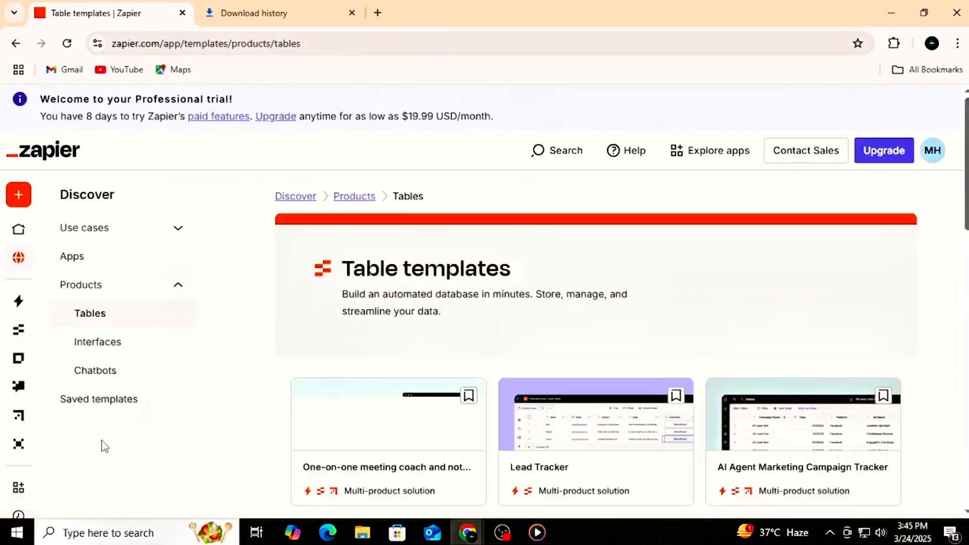
{"action": "scroll", "coordinate": [504, 287], "scroll_direction": "down", "scroll_amount": 4}
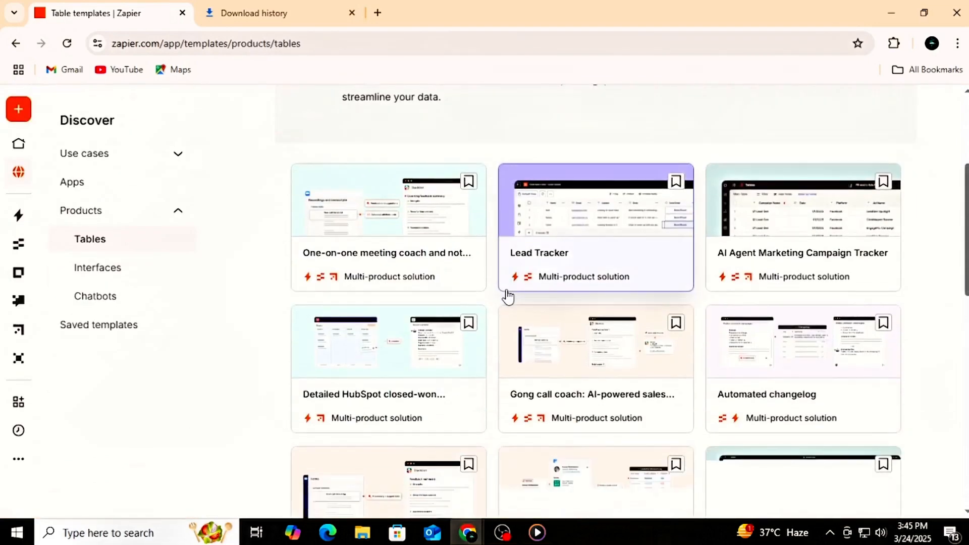
{"action": "scroll", "coordinate": [508, 297], "scroll_direction": "down", "scroll_amount": 6}
{"action": "scroll", "coordinate": [507, 290], "scroll_direction": "down", "scroll_amount": 2}
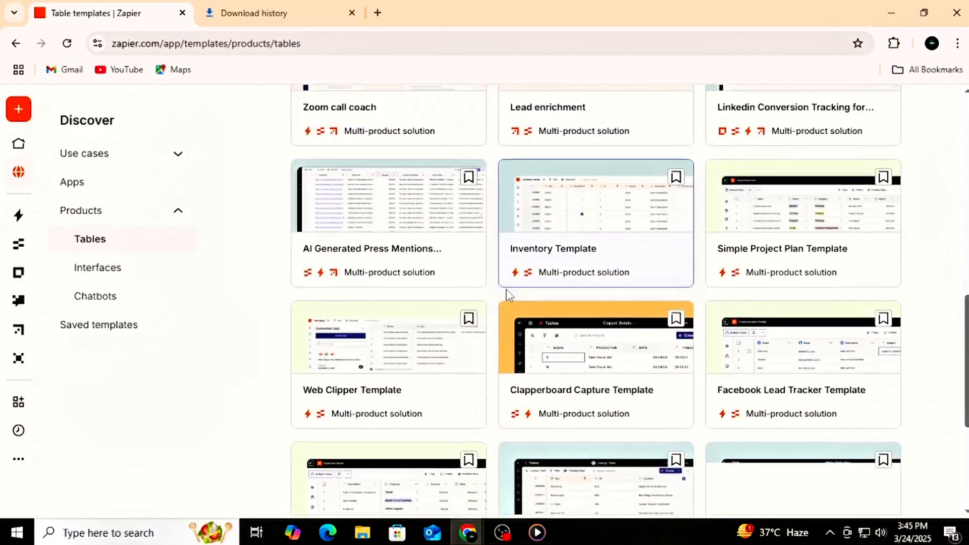
{"action": "scroll", "coordinate": [506, 290], "scroll_direction": "down", "scroll_amount": 1}
{"action": "scroll", "coordinate": [506, 289], "scroll_direction": "down", "scroll_amount": 4}
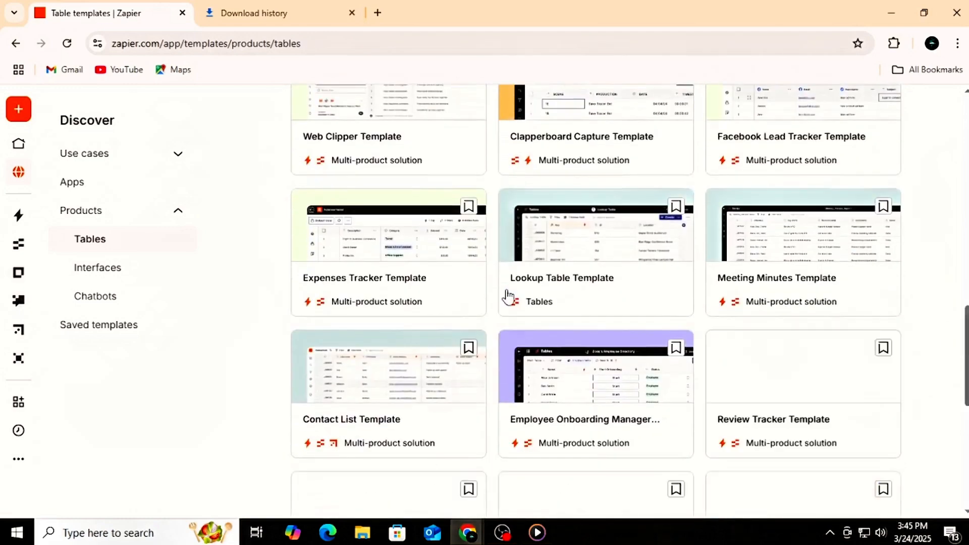